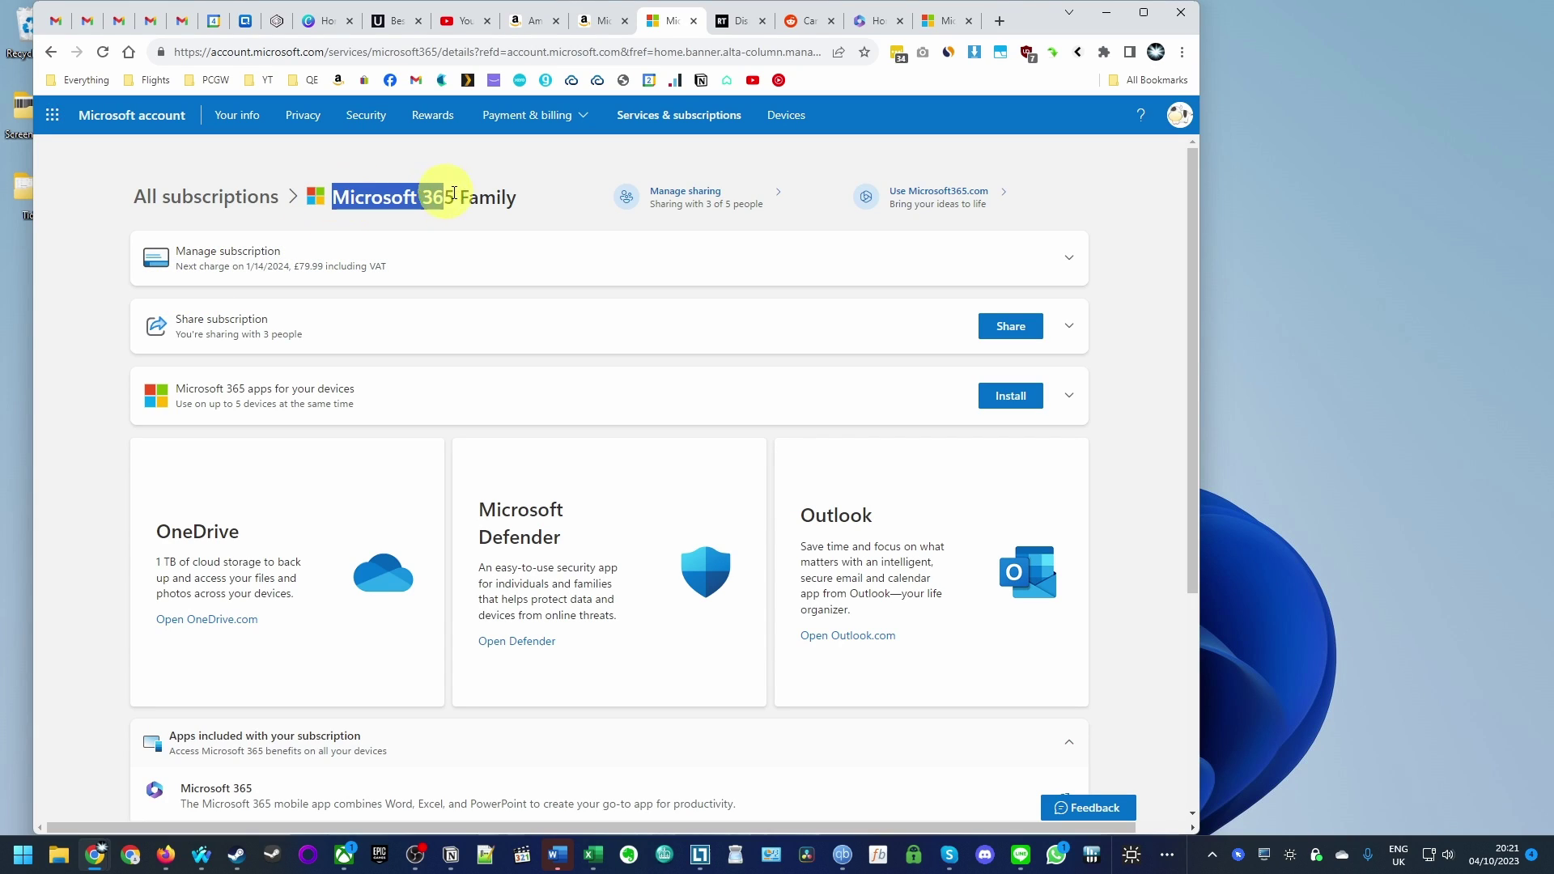
- Expand the Microsoft 365 Family subscription's billing and payment details
click(353, 199)
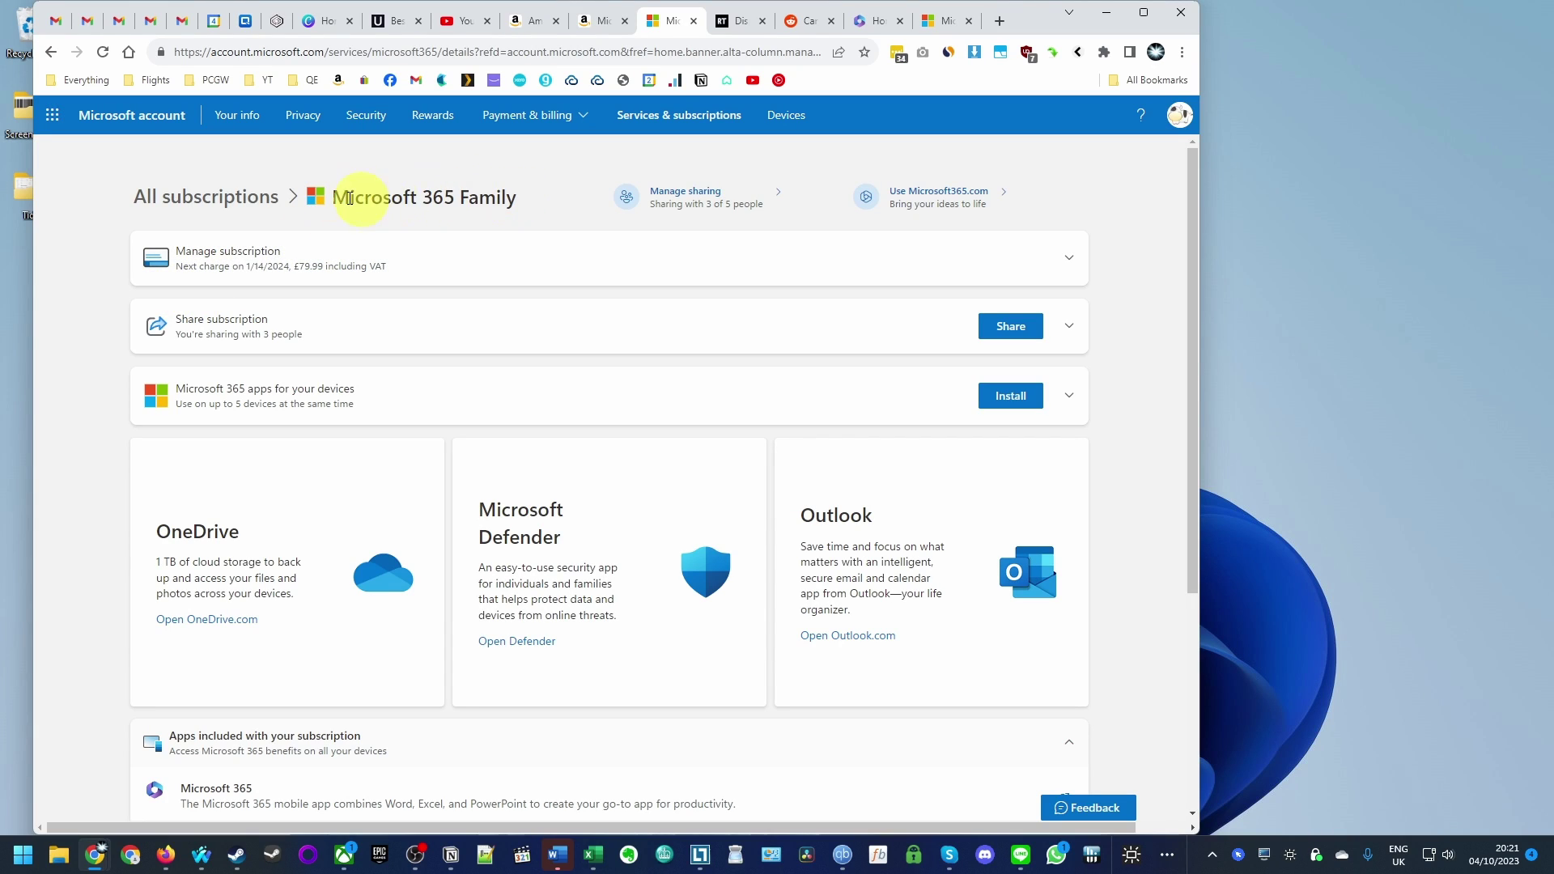
click(535, 258)
drag(333, 196, 486, 197)
click(443, 197)
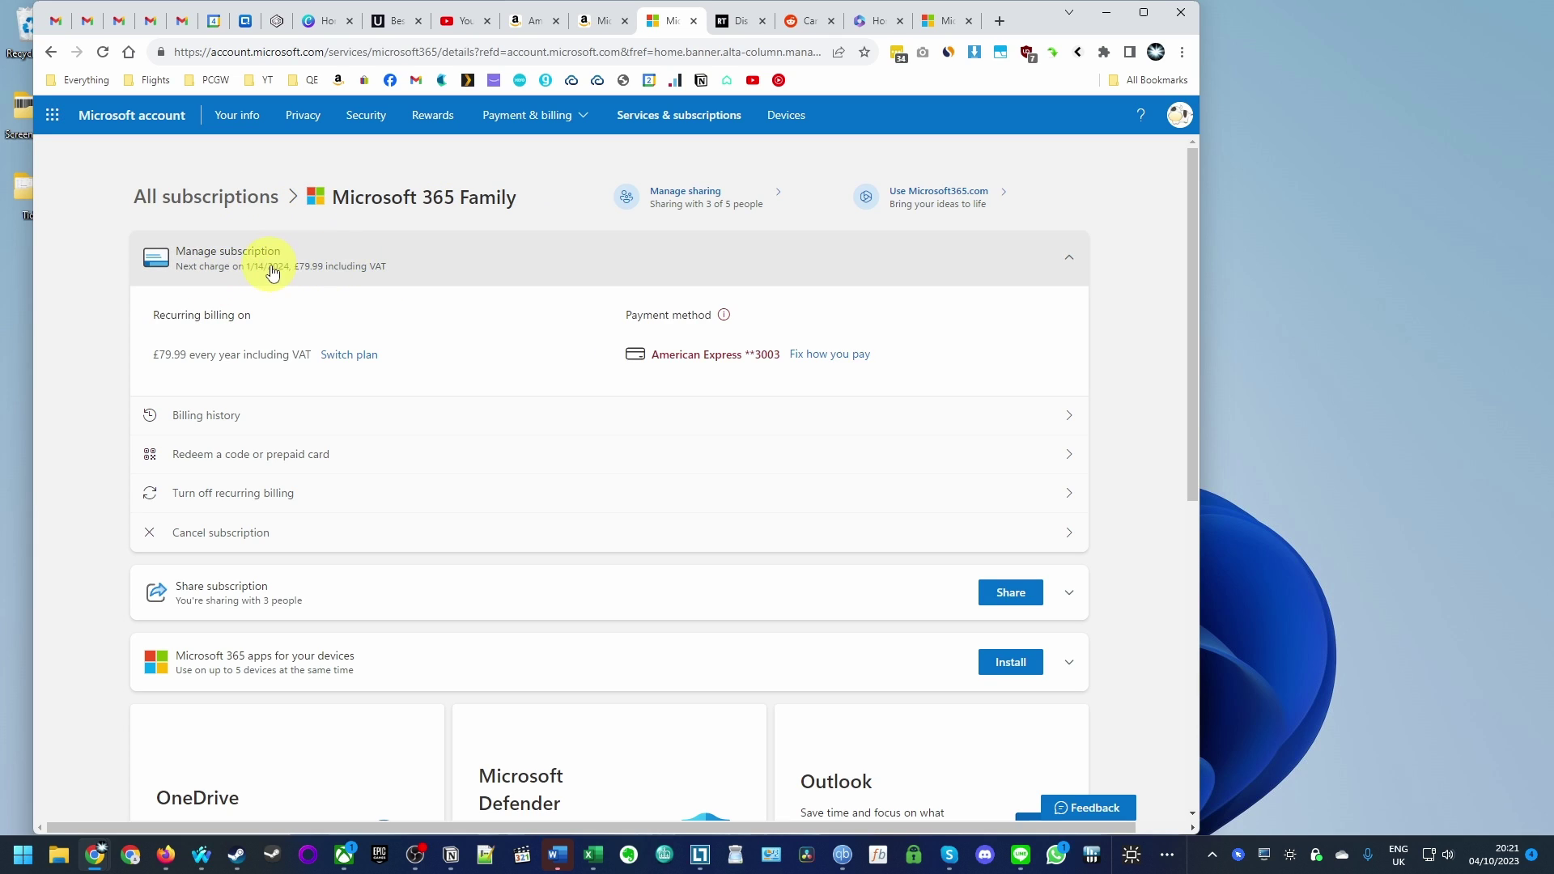
scroll(155, 423, down, 5)
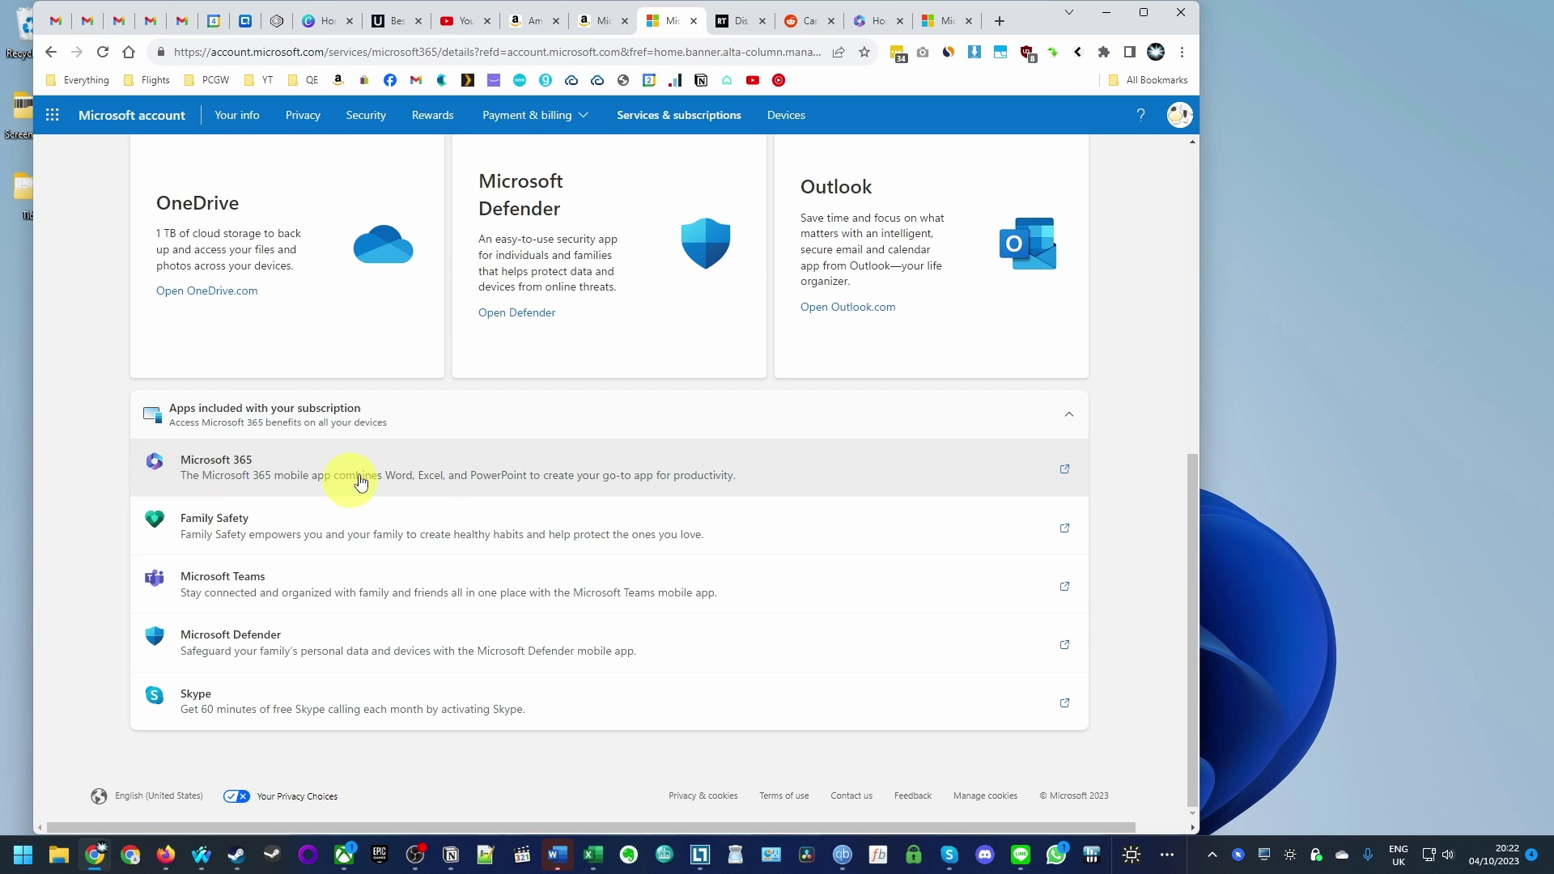
scroll(474, 474, up, 8)
scroll(377, 377, up, 3)
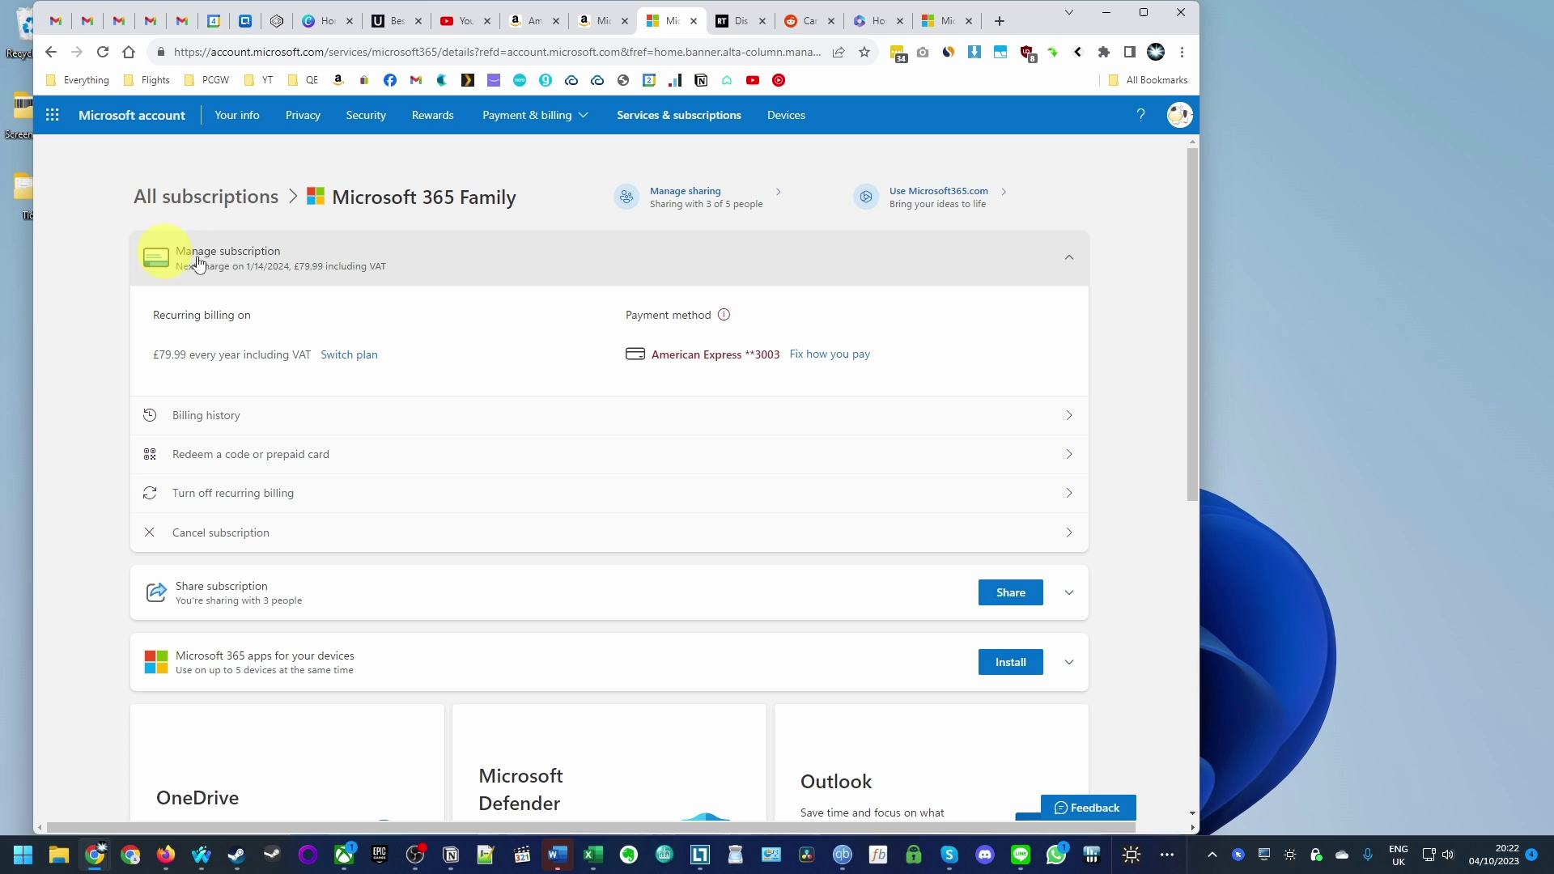
- Highlight the £79.99 yearly recurring billing line, then switch to the Amazon Family listing
drag(268, 316, 418, 361)
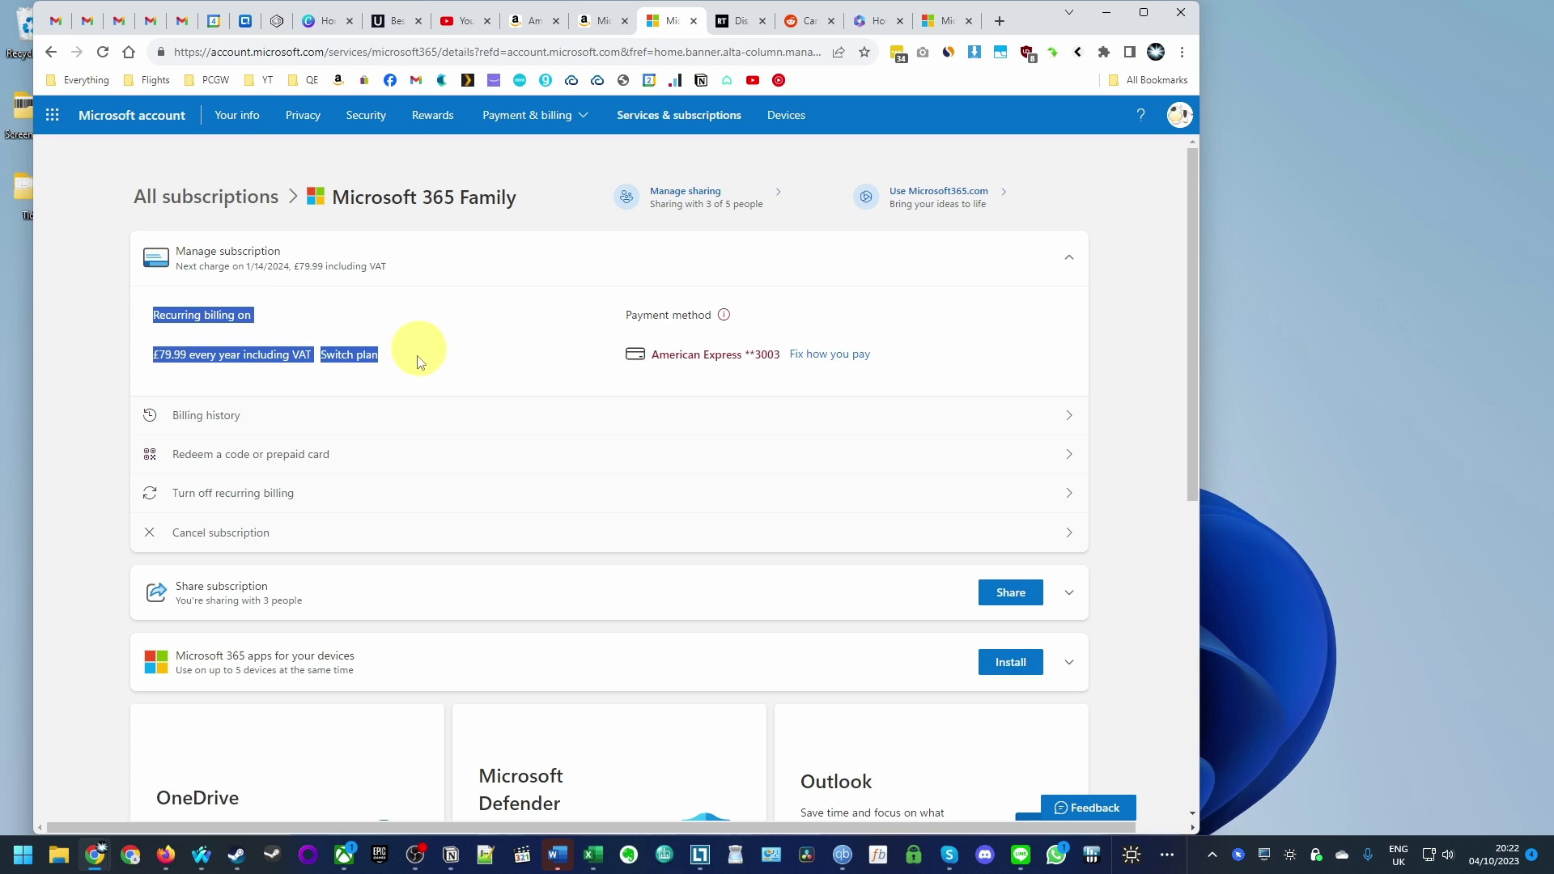
click(103, 348)
click(596, 21)
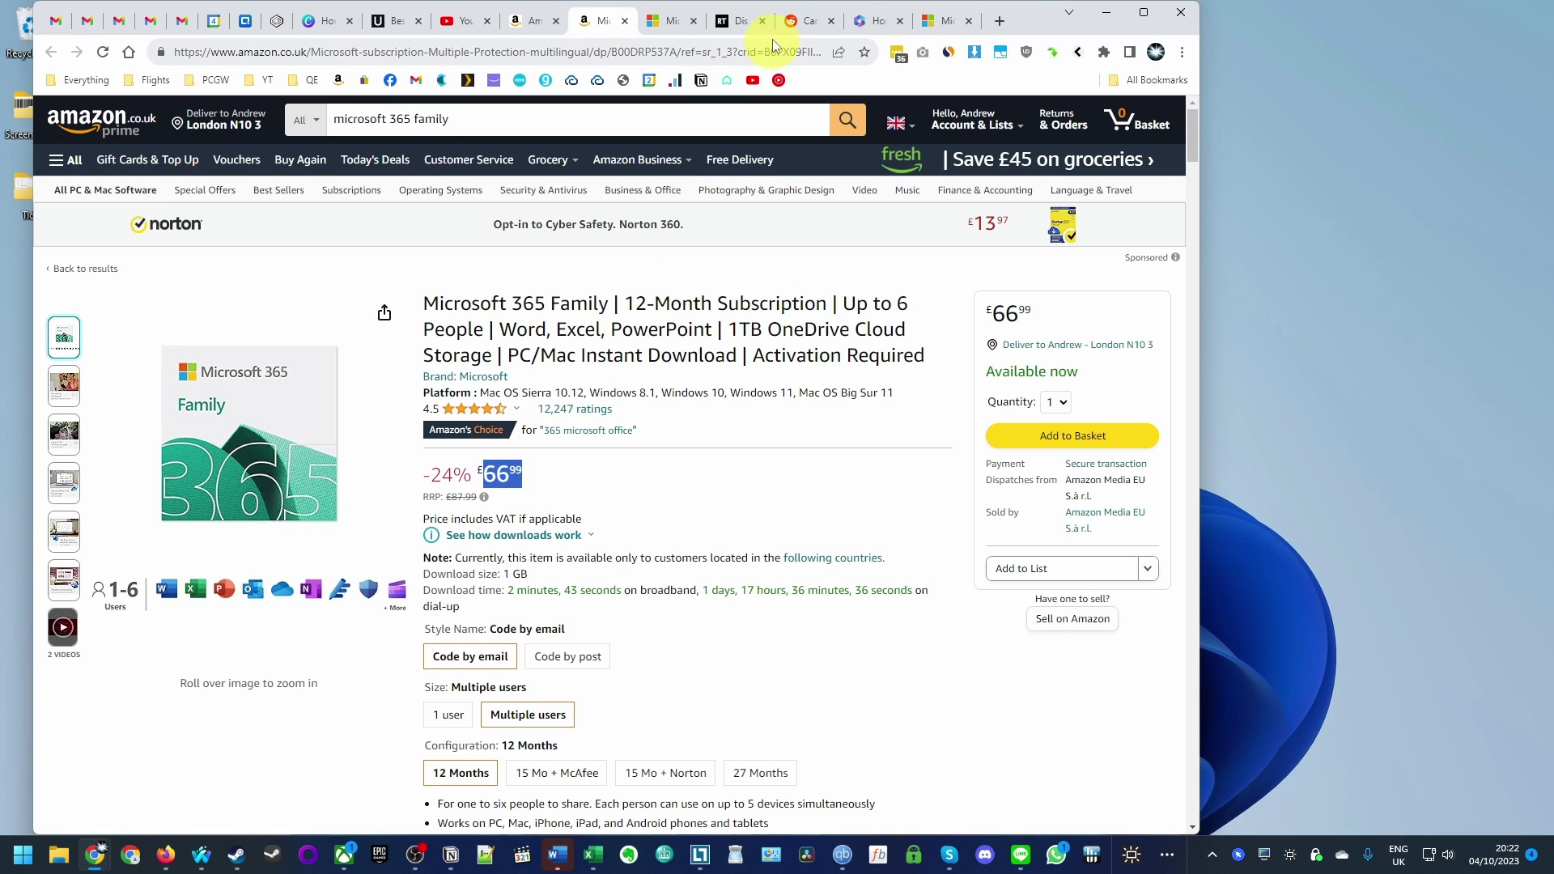
- Compare the account and Amazon tabs, widen the browser, and highlight the £66.99 Family price
click(666, 21)
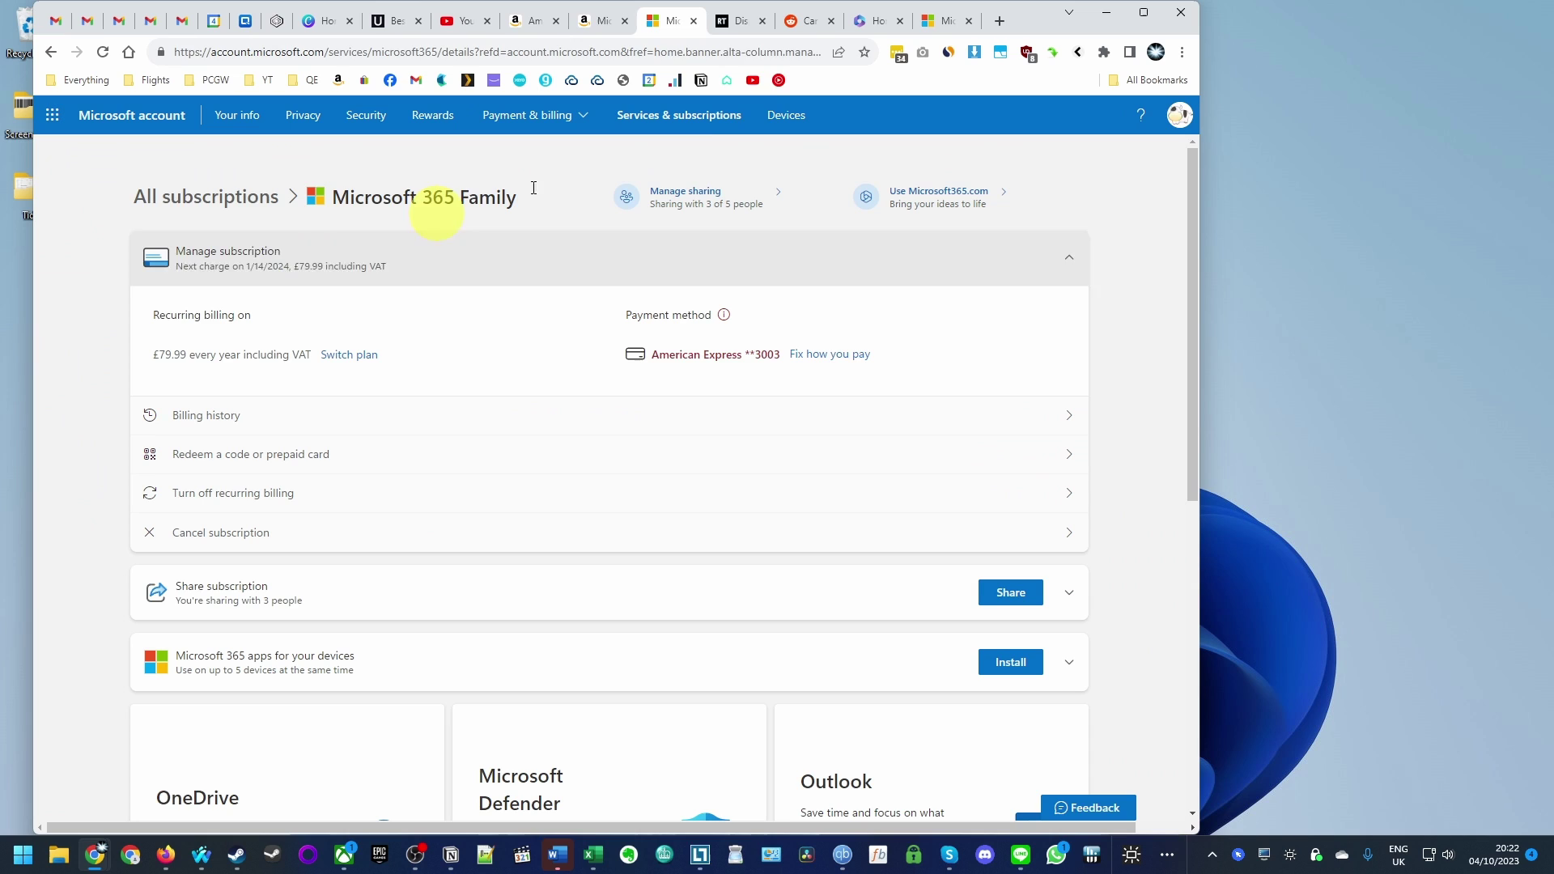
click(602, 20)
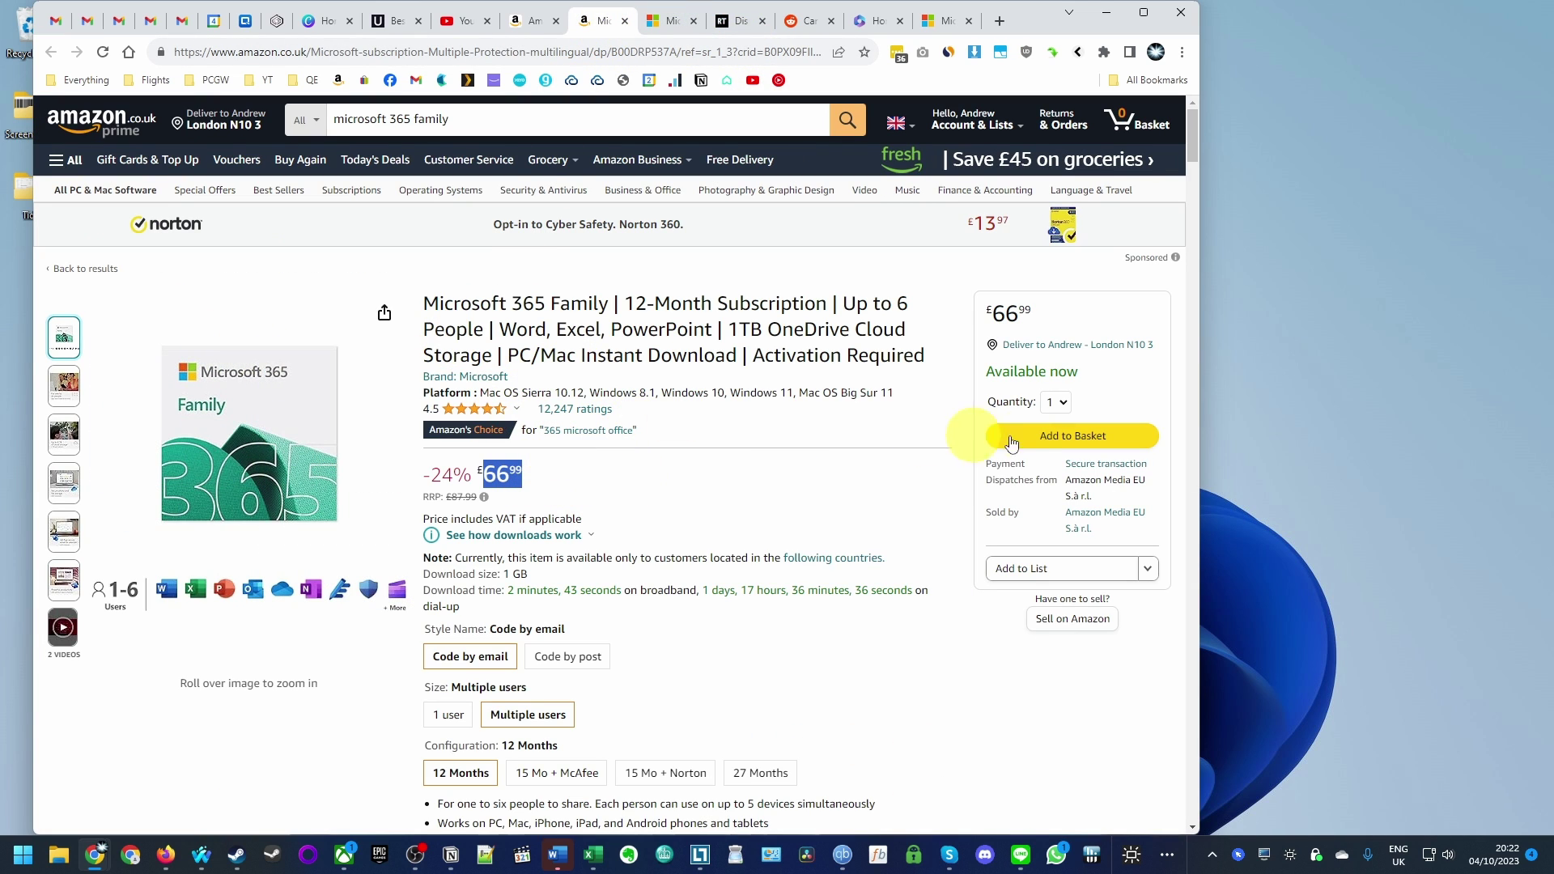
drag(1200, 402, 1407, 402)
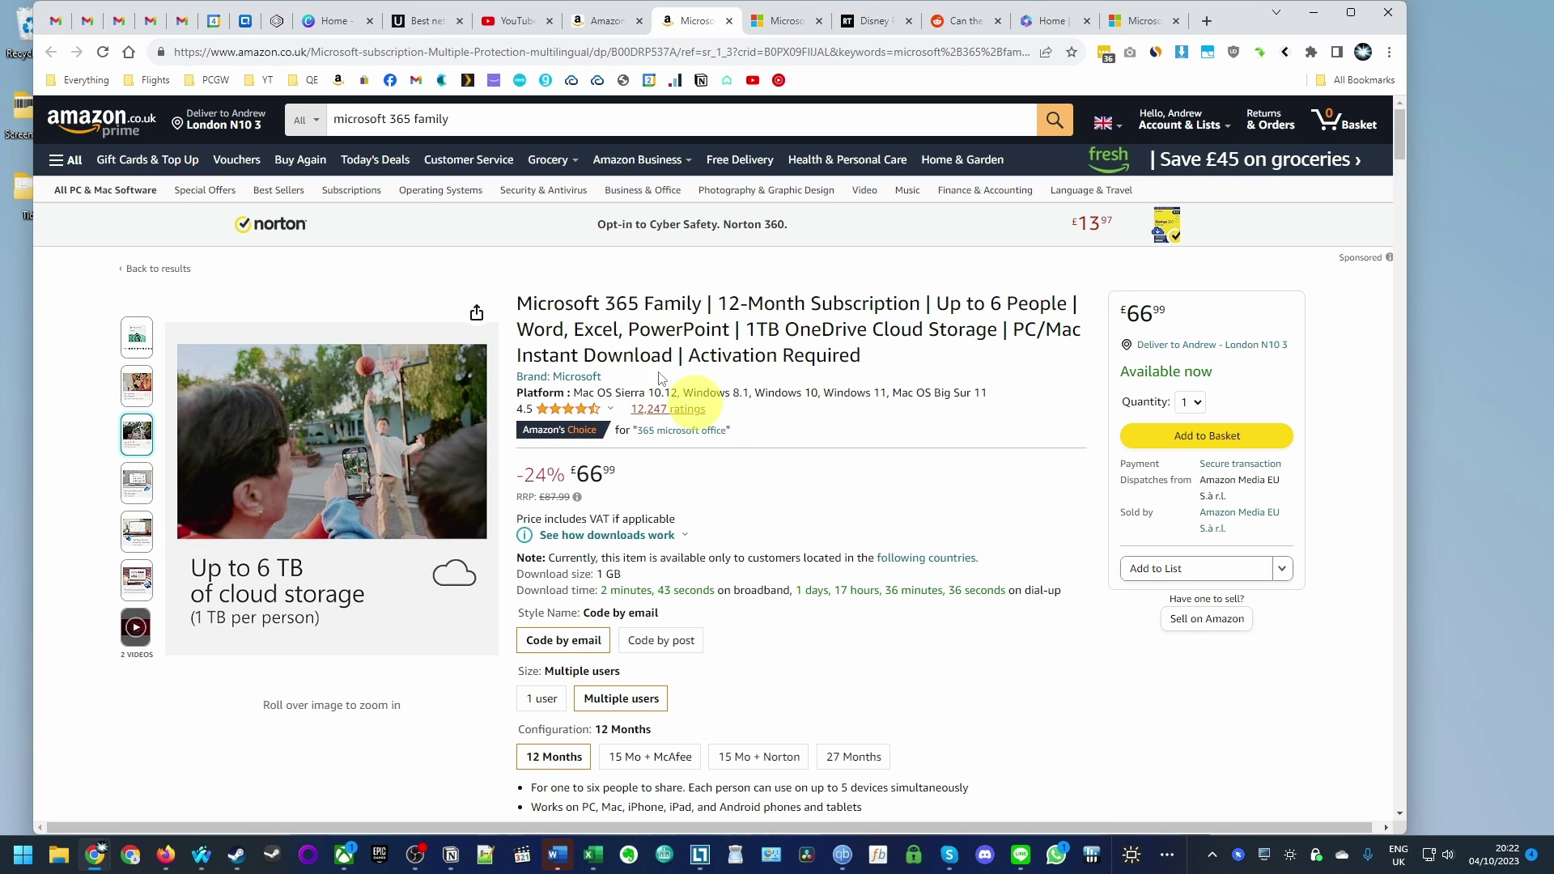
scroll(661, 378, down, 1)
scroll(660, 377, down, 1)
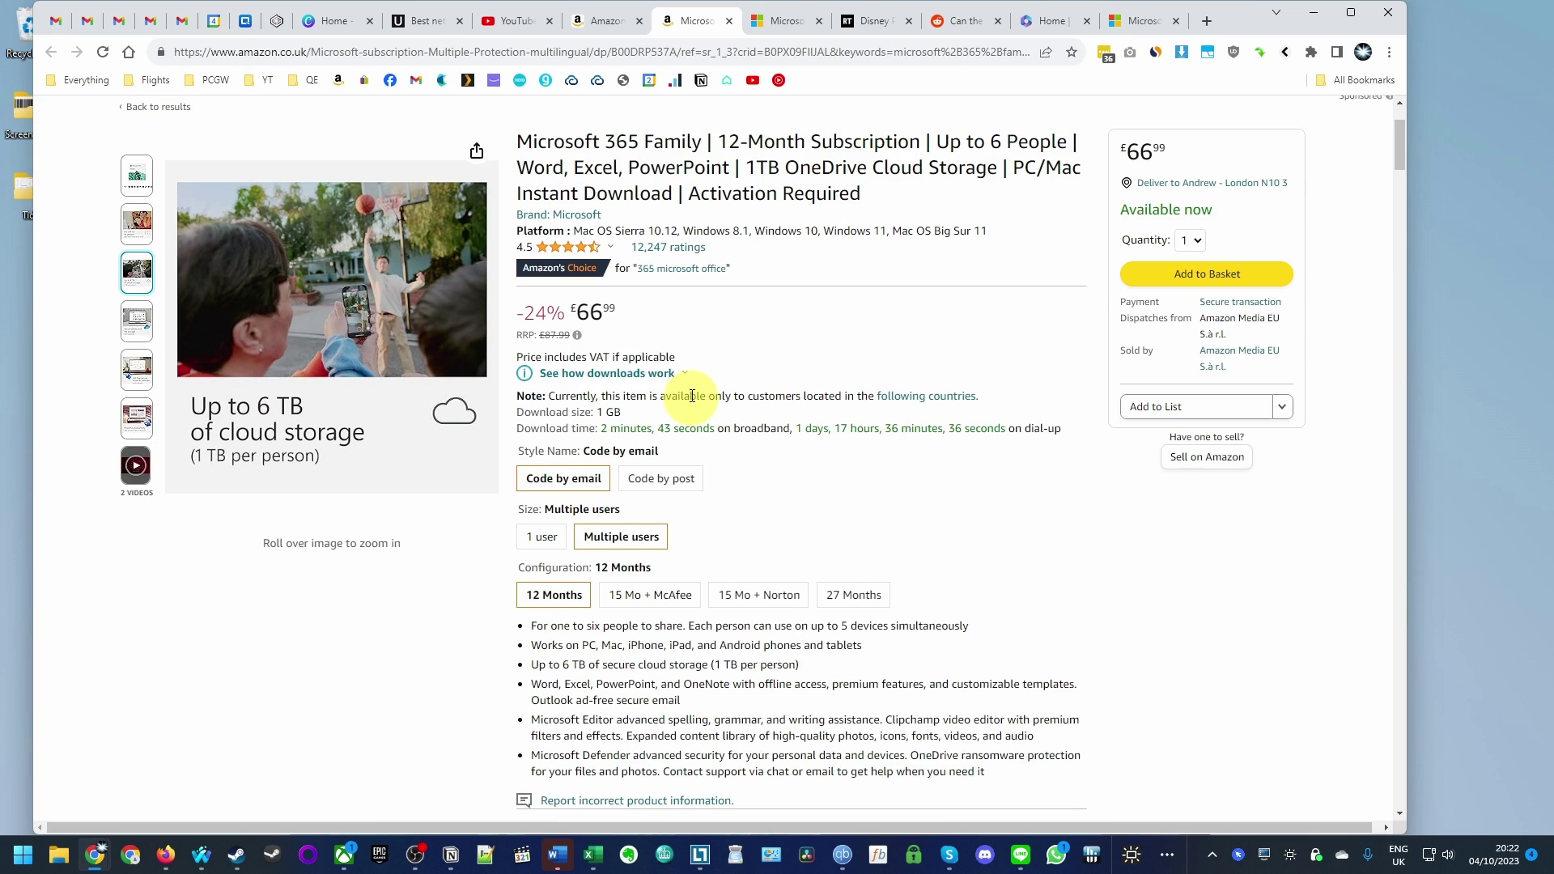
double_click(614, 313)
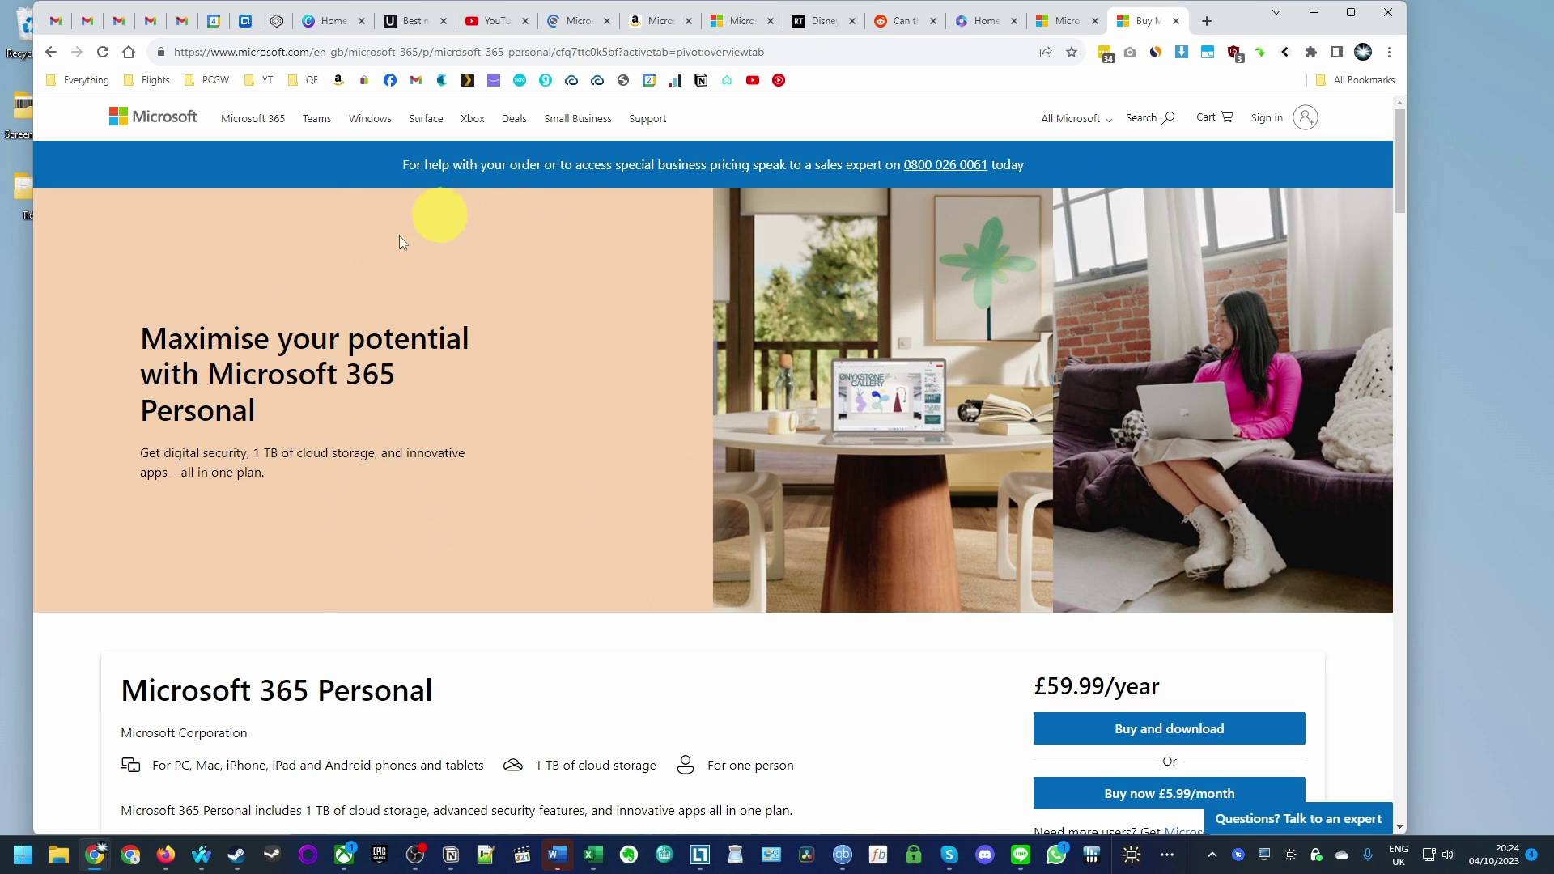
scroll(399, 235, down, 1)
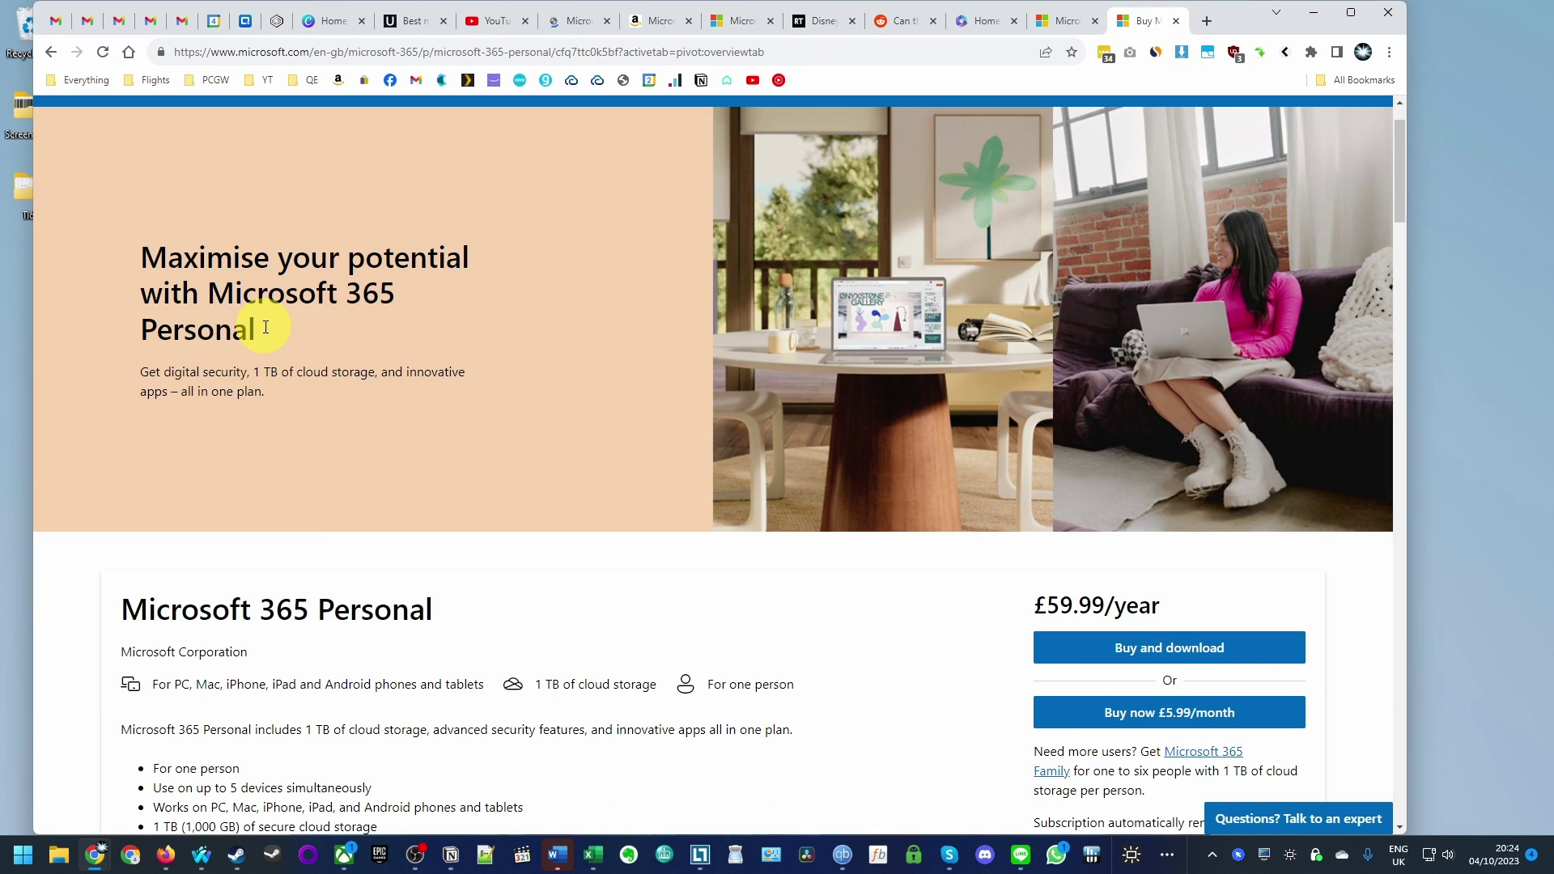
scroll(264, 327, down, 1)
- Highlight Microsoft's own Microsoft 365 Personal price of £59.99/year
double_click(198, 248)
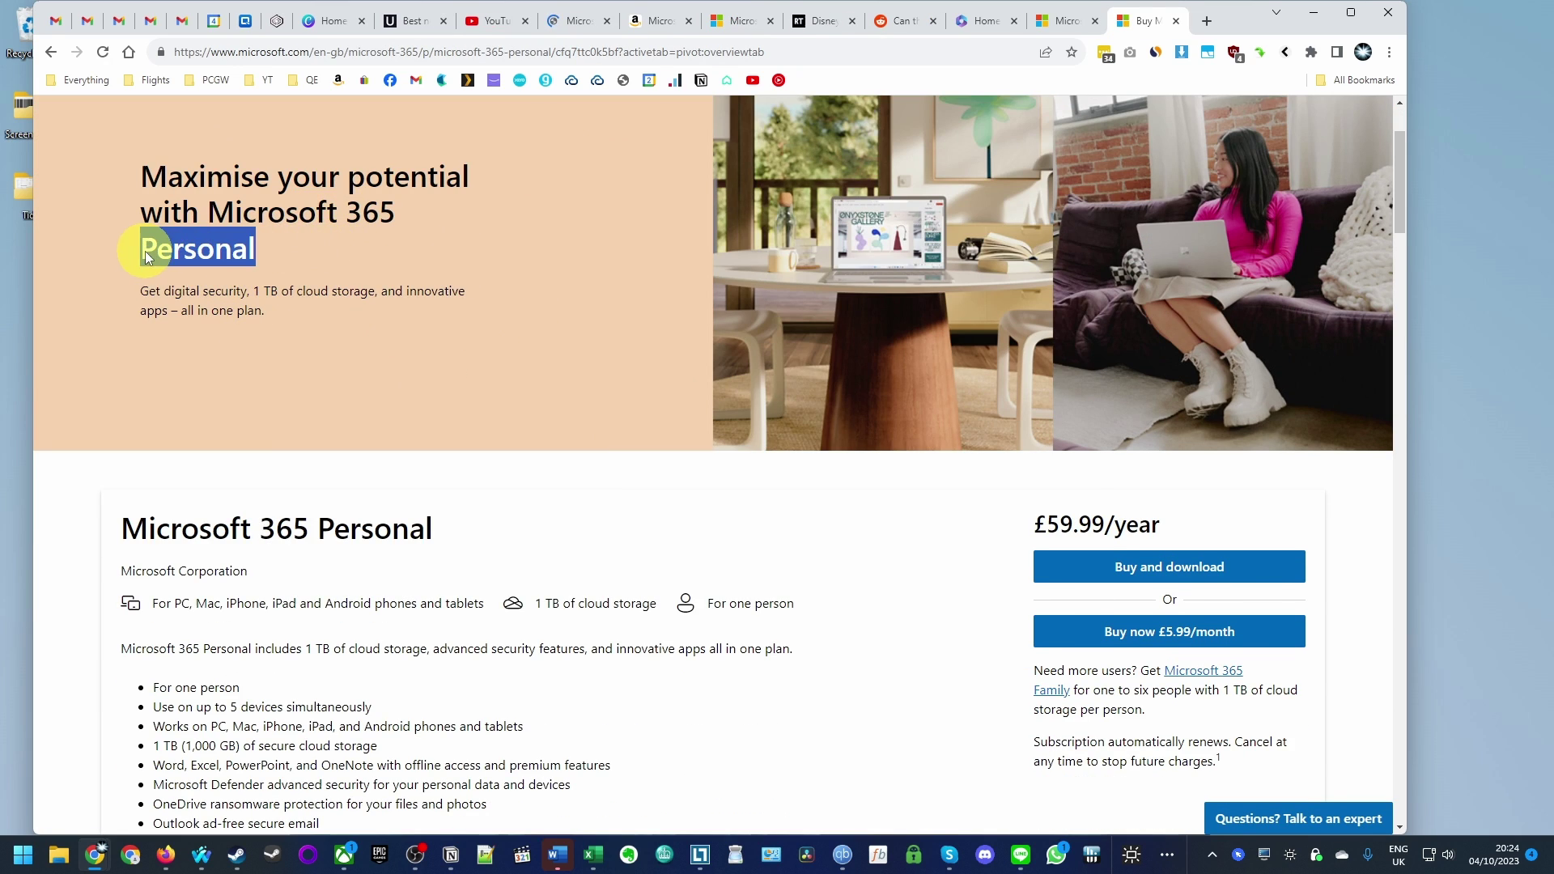
click(547, 320)
scroll(1021, 519, down, 1)
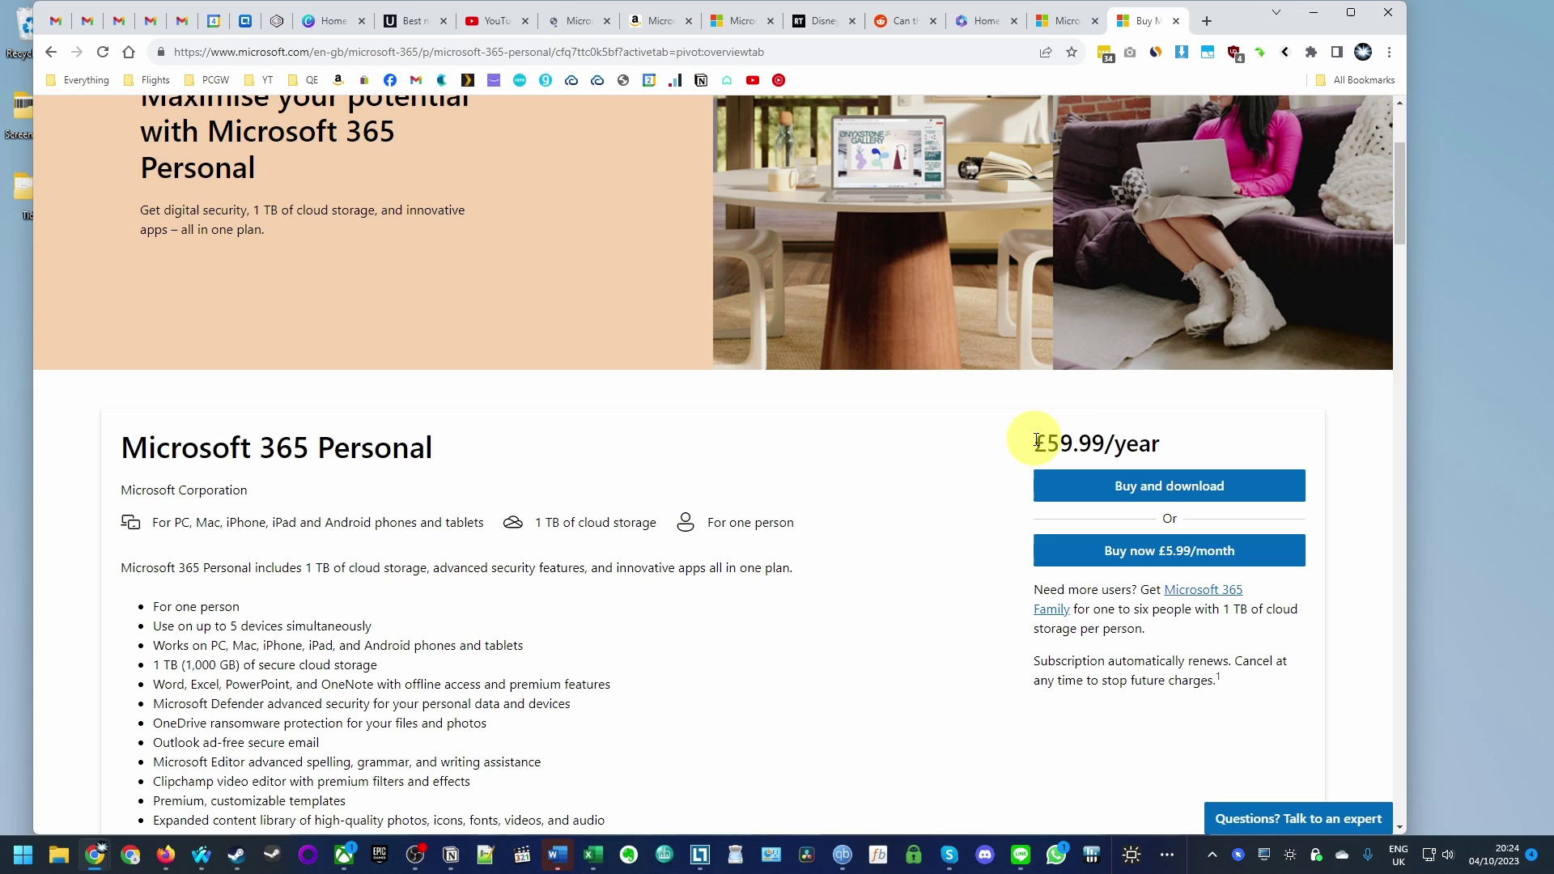
drag(1032, 443, 1147, 440)
click(1044, 377)
- Check the £48.90 price on Amazon's Microsoft 365 Personal listing
click(571, 21)
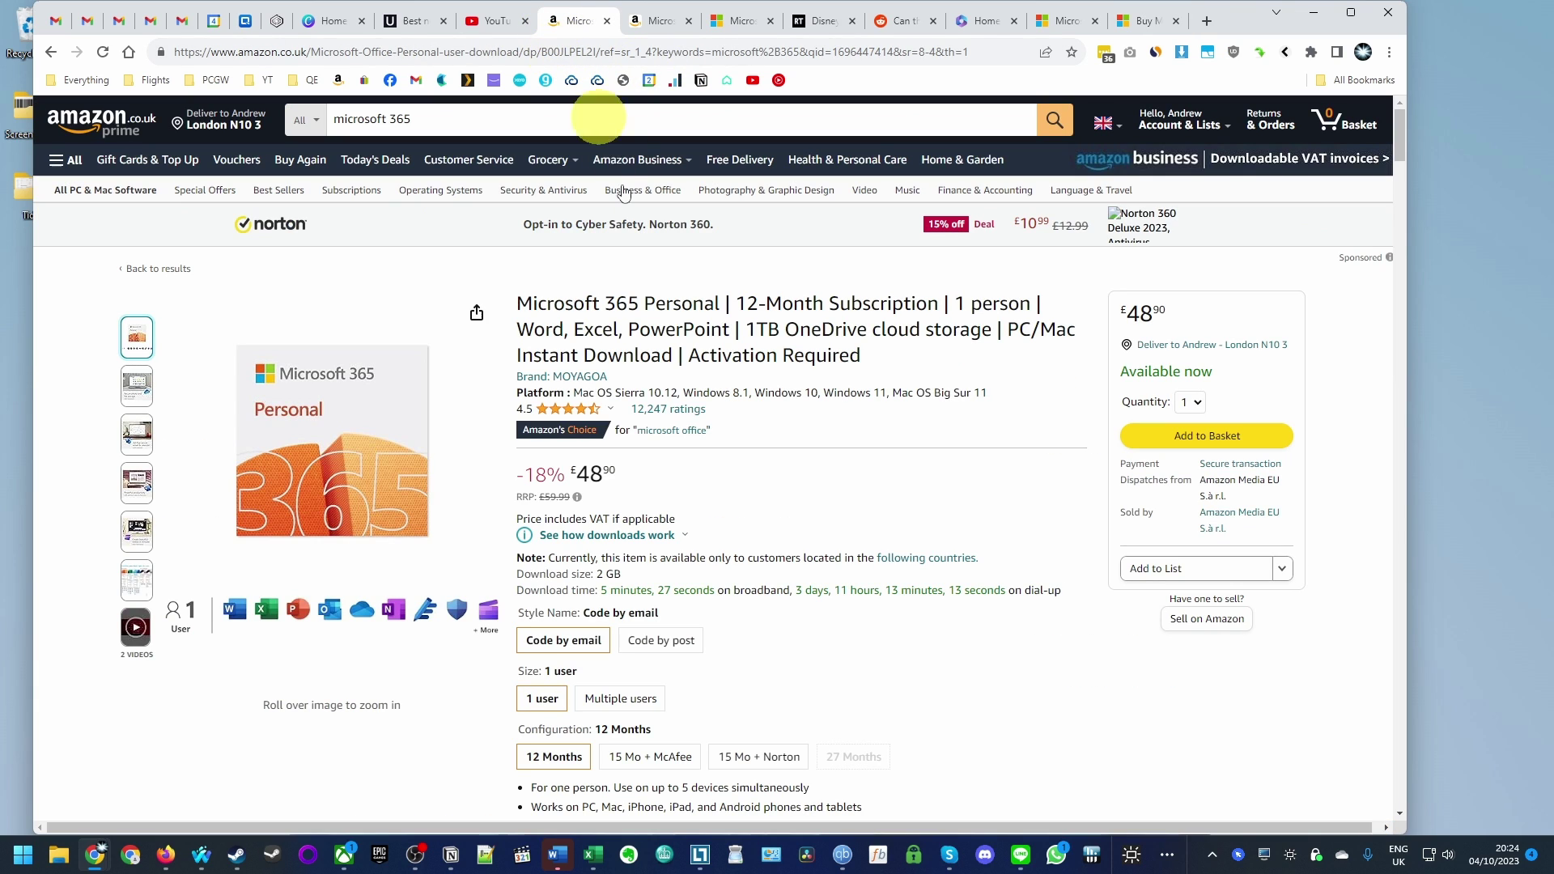
drag(574, 470, 628, 475)
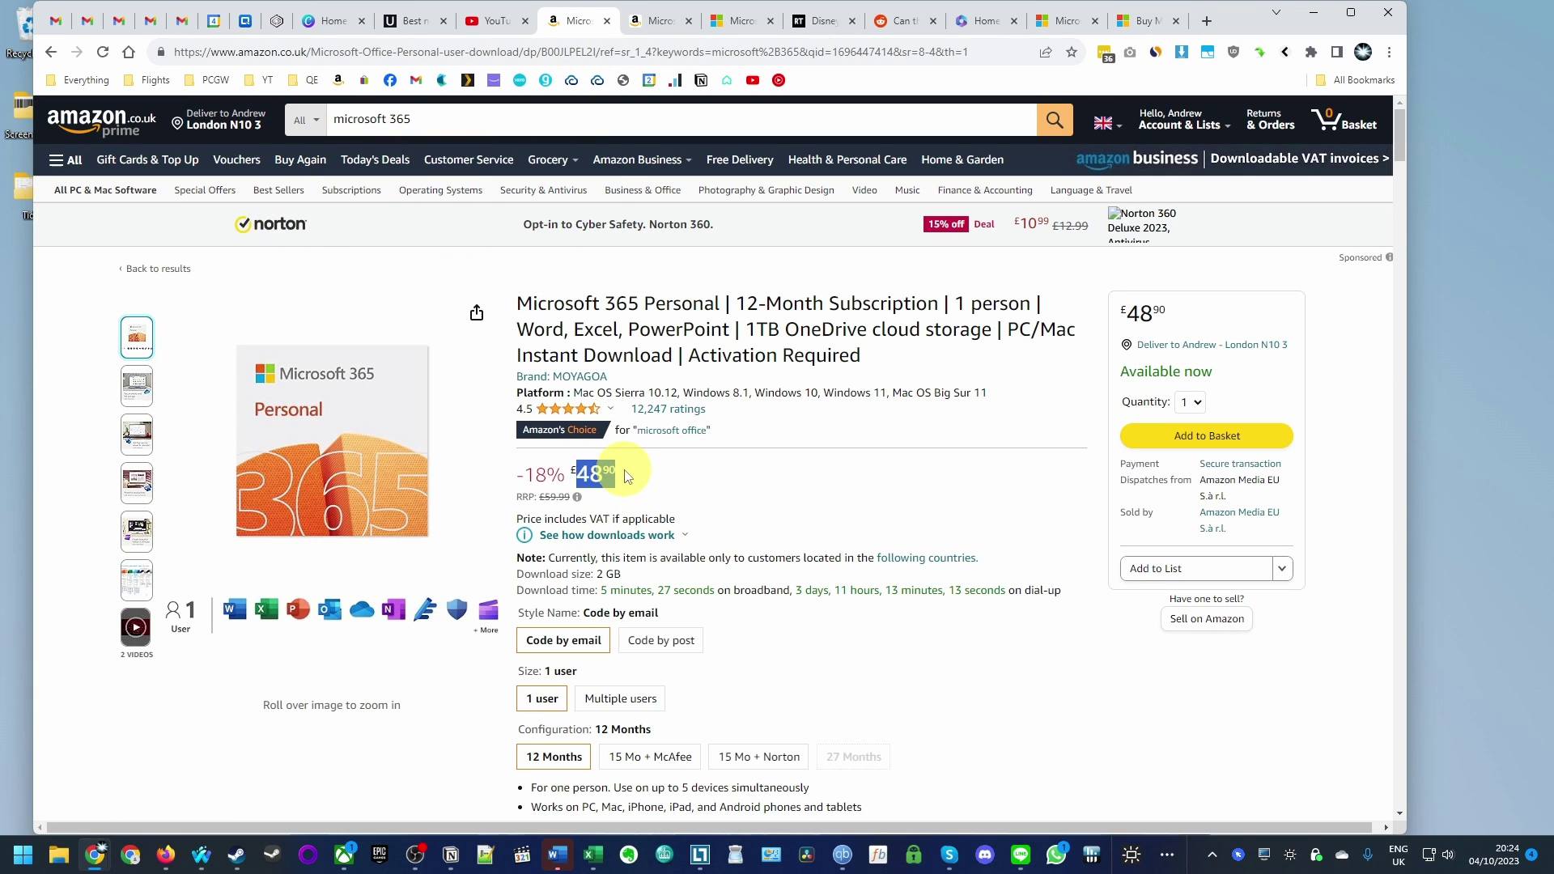
click(654, 486)
scroll(653, 485, down, 1)
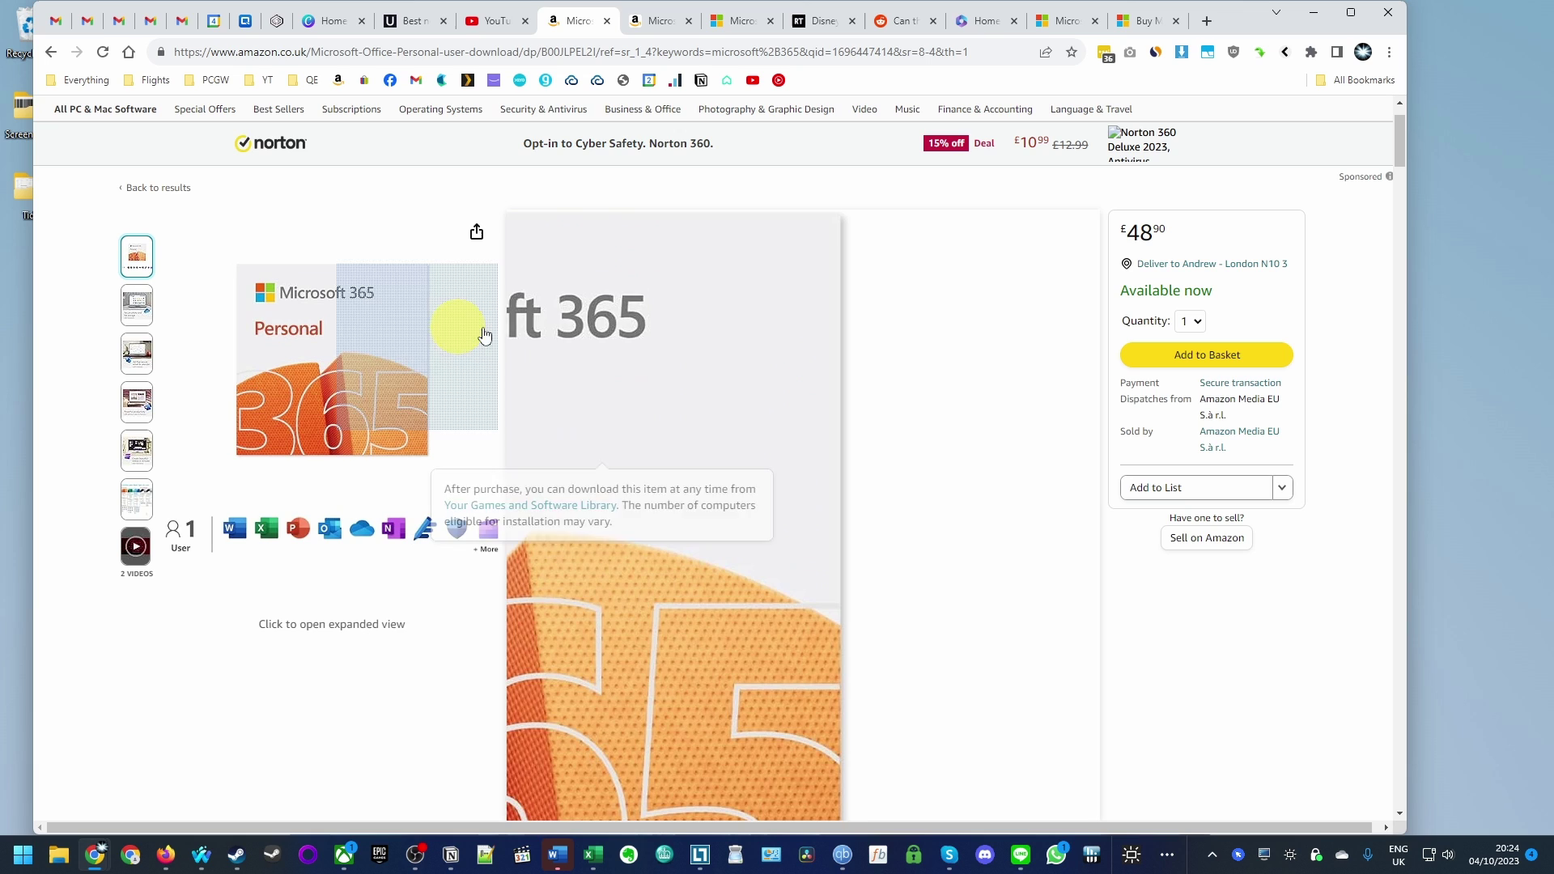
mouse_move(136, 304)
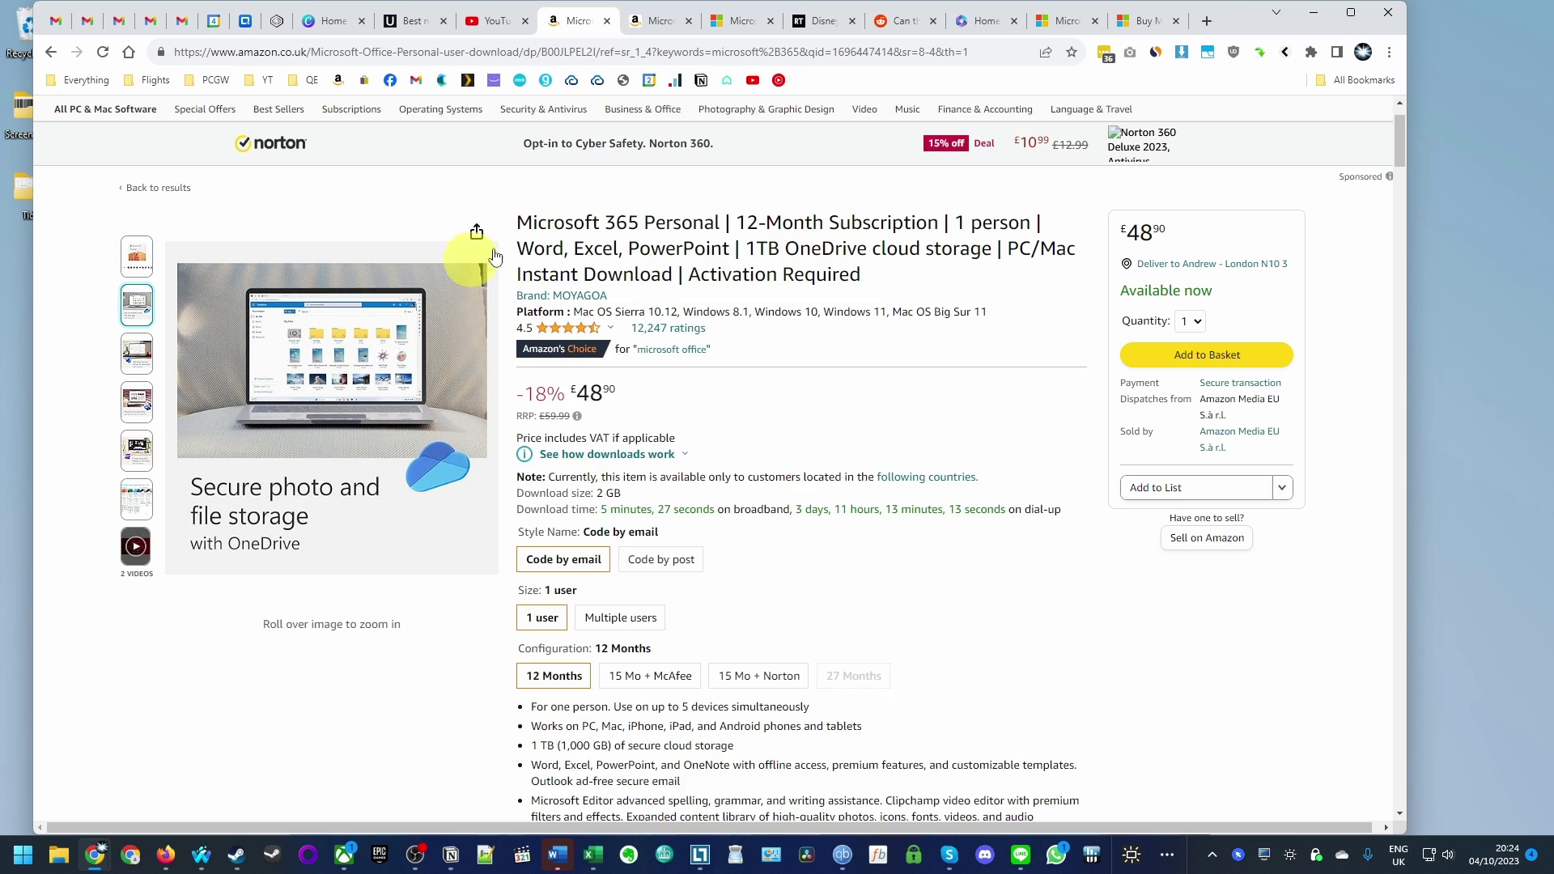
- Highlight the Amazon Microsoft 365 Family title, then return to the account subscription page
click(661, 21)
drag(518, 302, 705, 302)
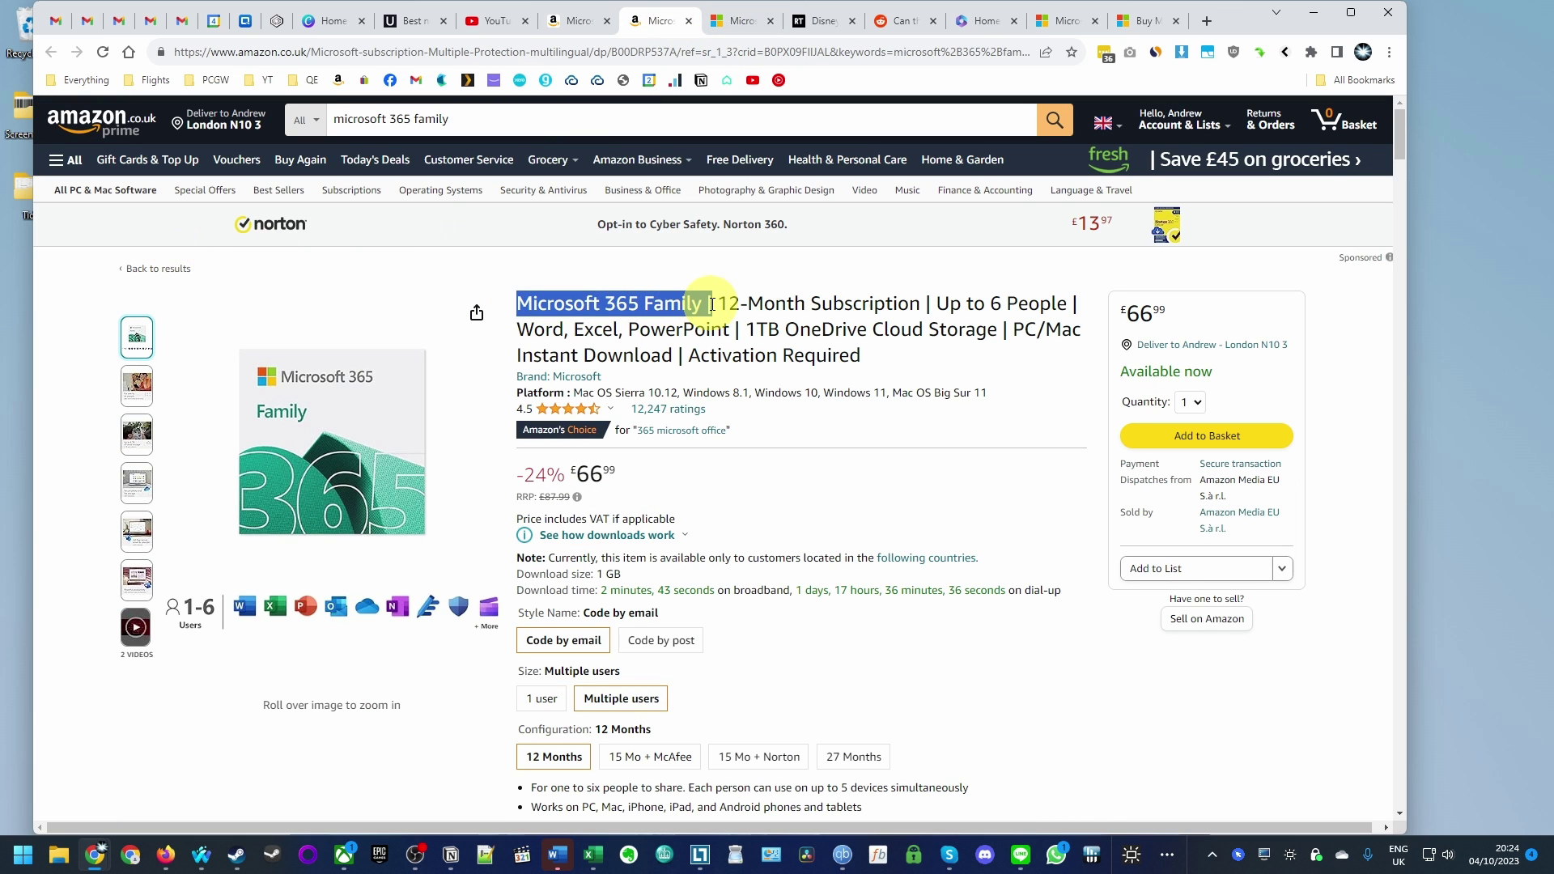
click(709, 302)
click(735, 21)
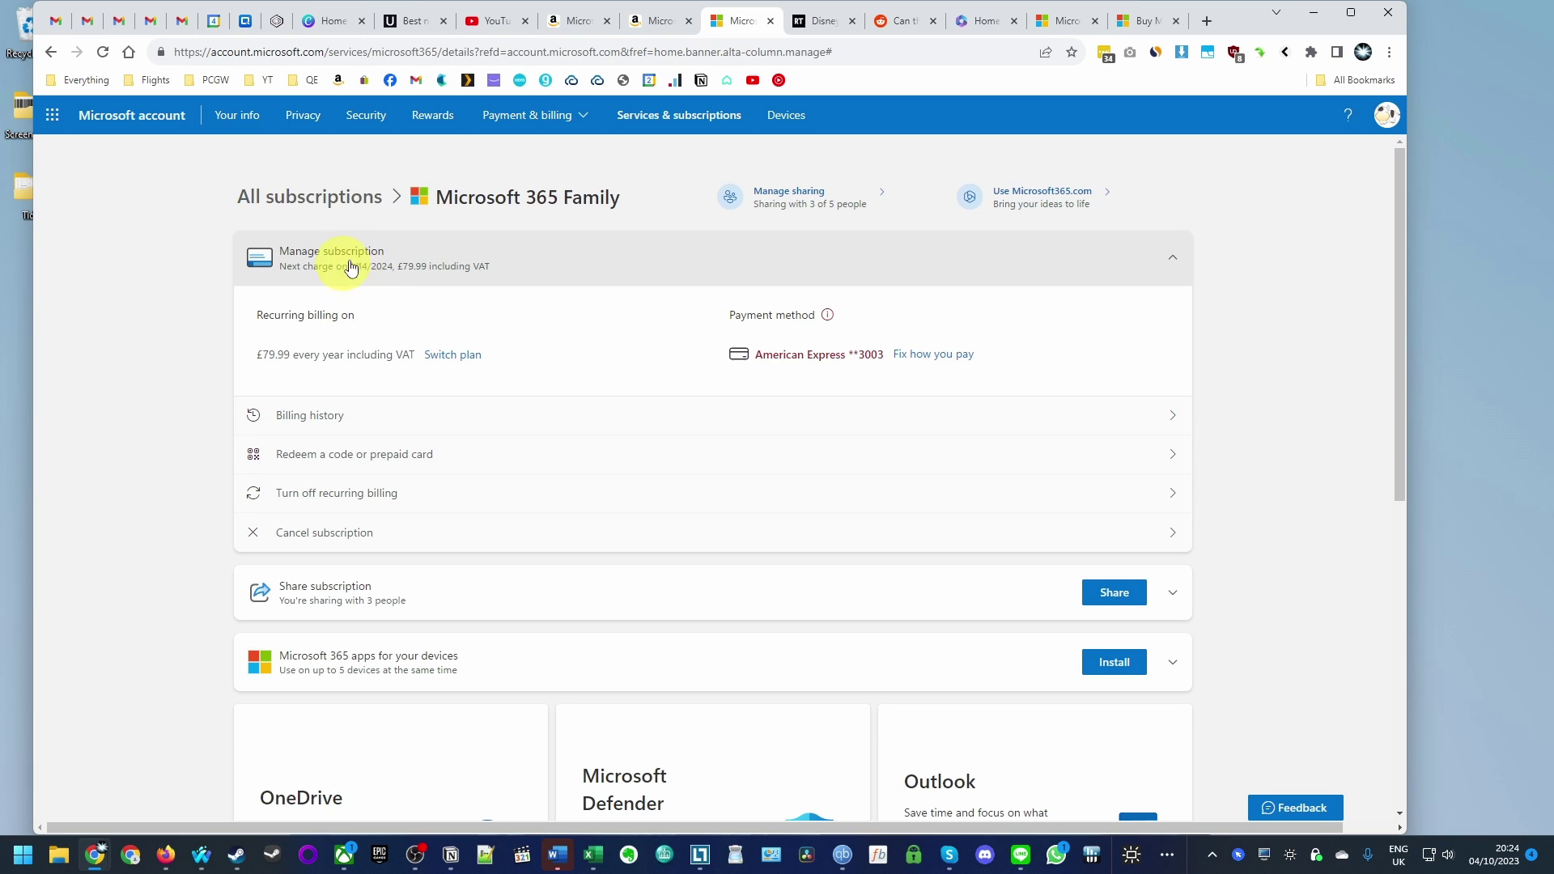
- Add the £66.99 Microsoft 365 Family code to the Amazon basket and check out
click(652, 21)
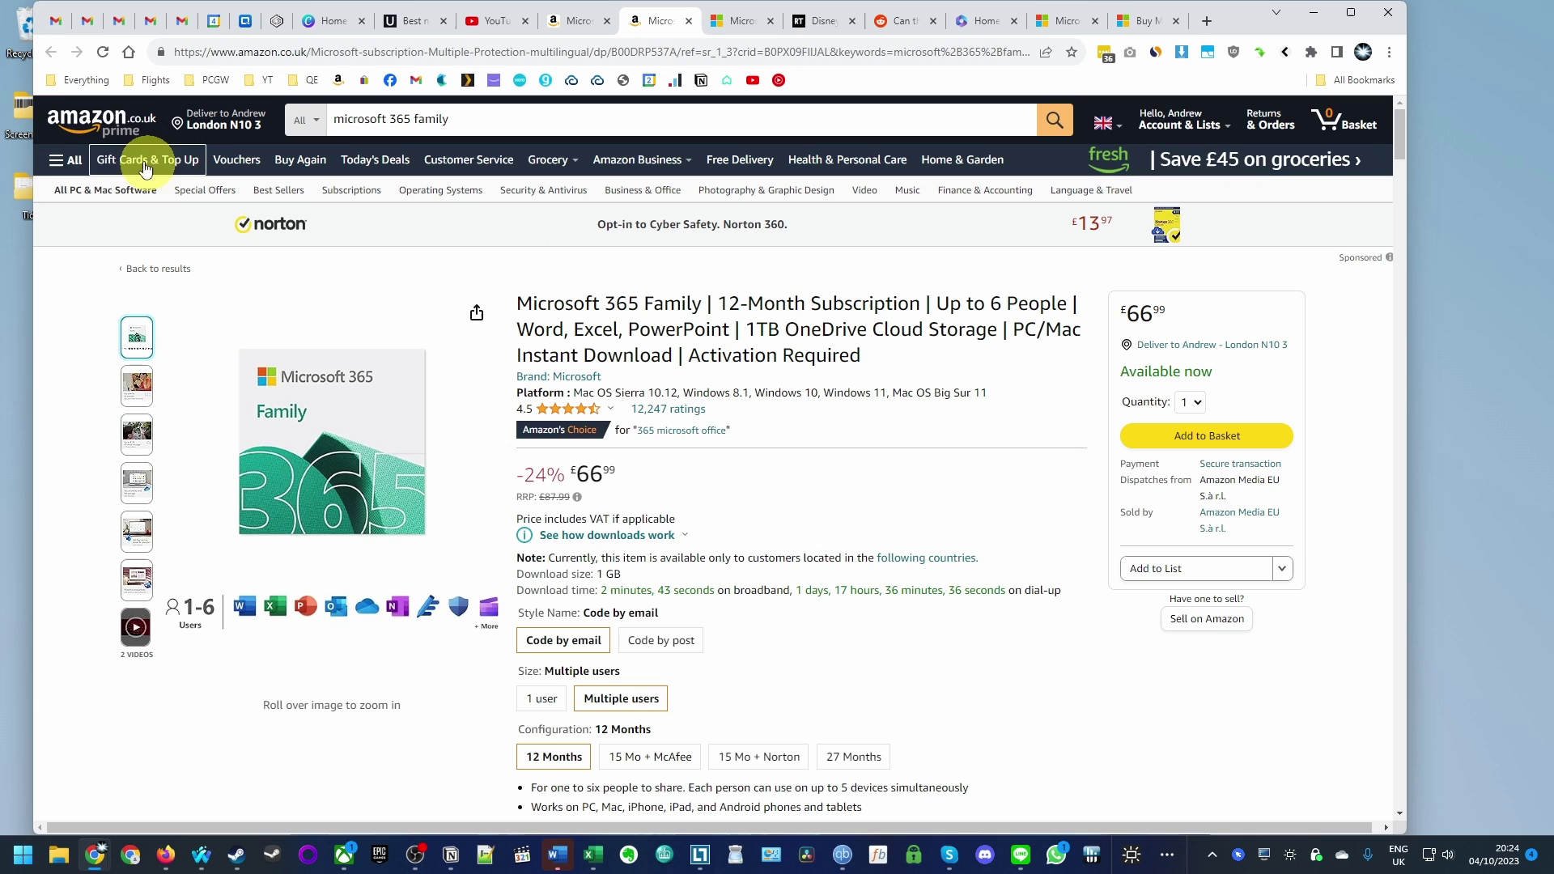
click(1207, 435)
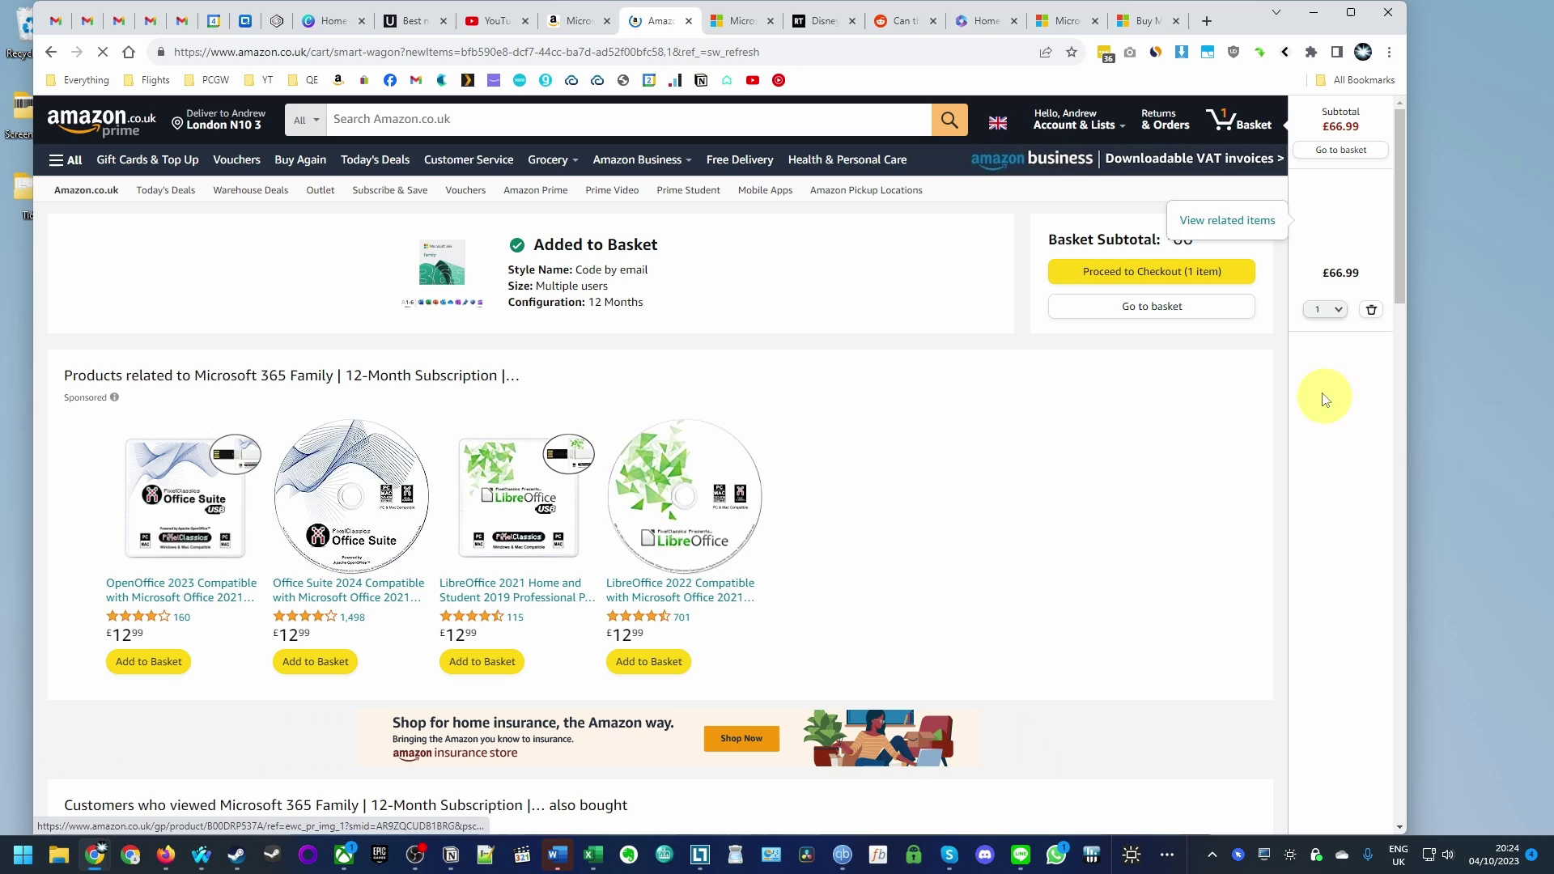
click(1340, 150)
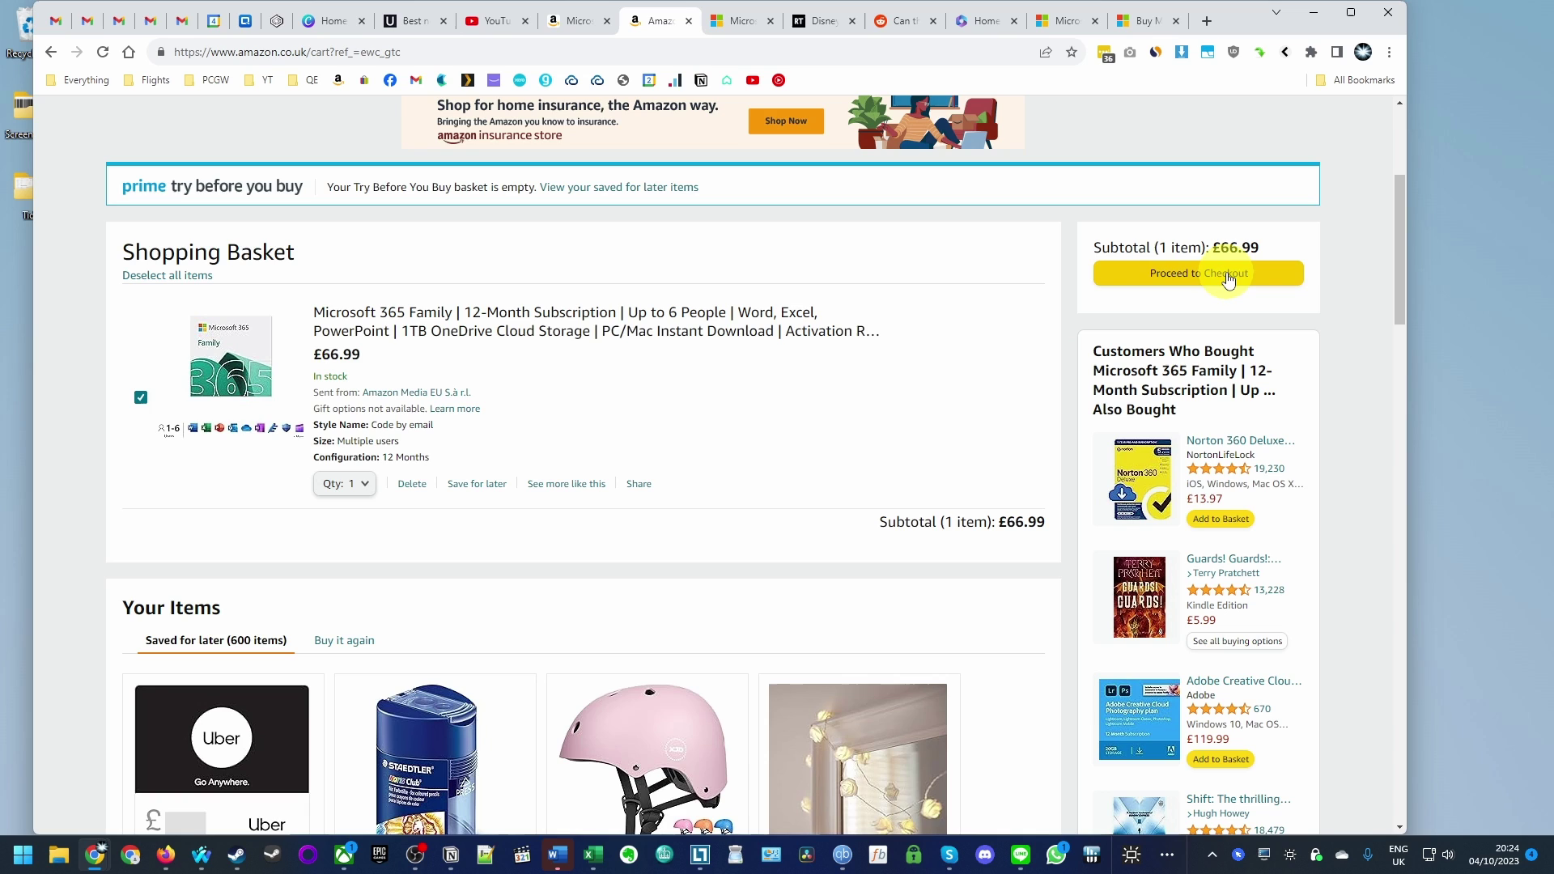
click(1197, 273)
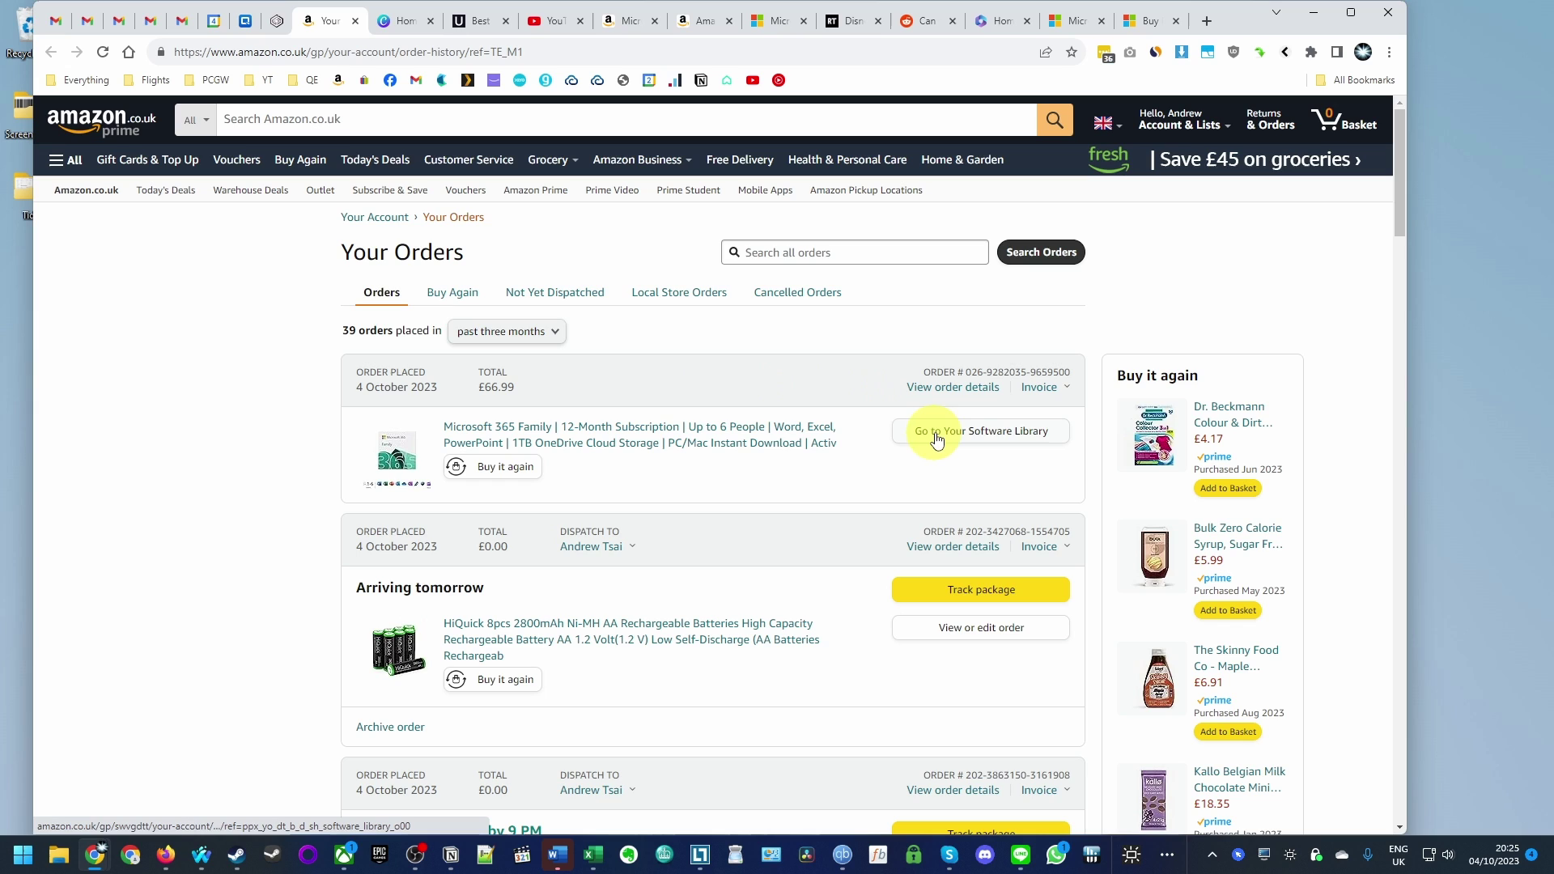
- Open the Amazon Software Library holding the Microsoft 365 Family code and inspect its address
click(944, 433)
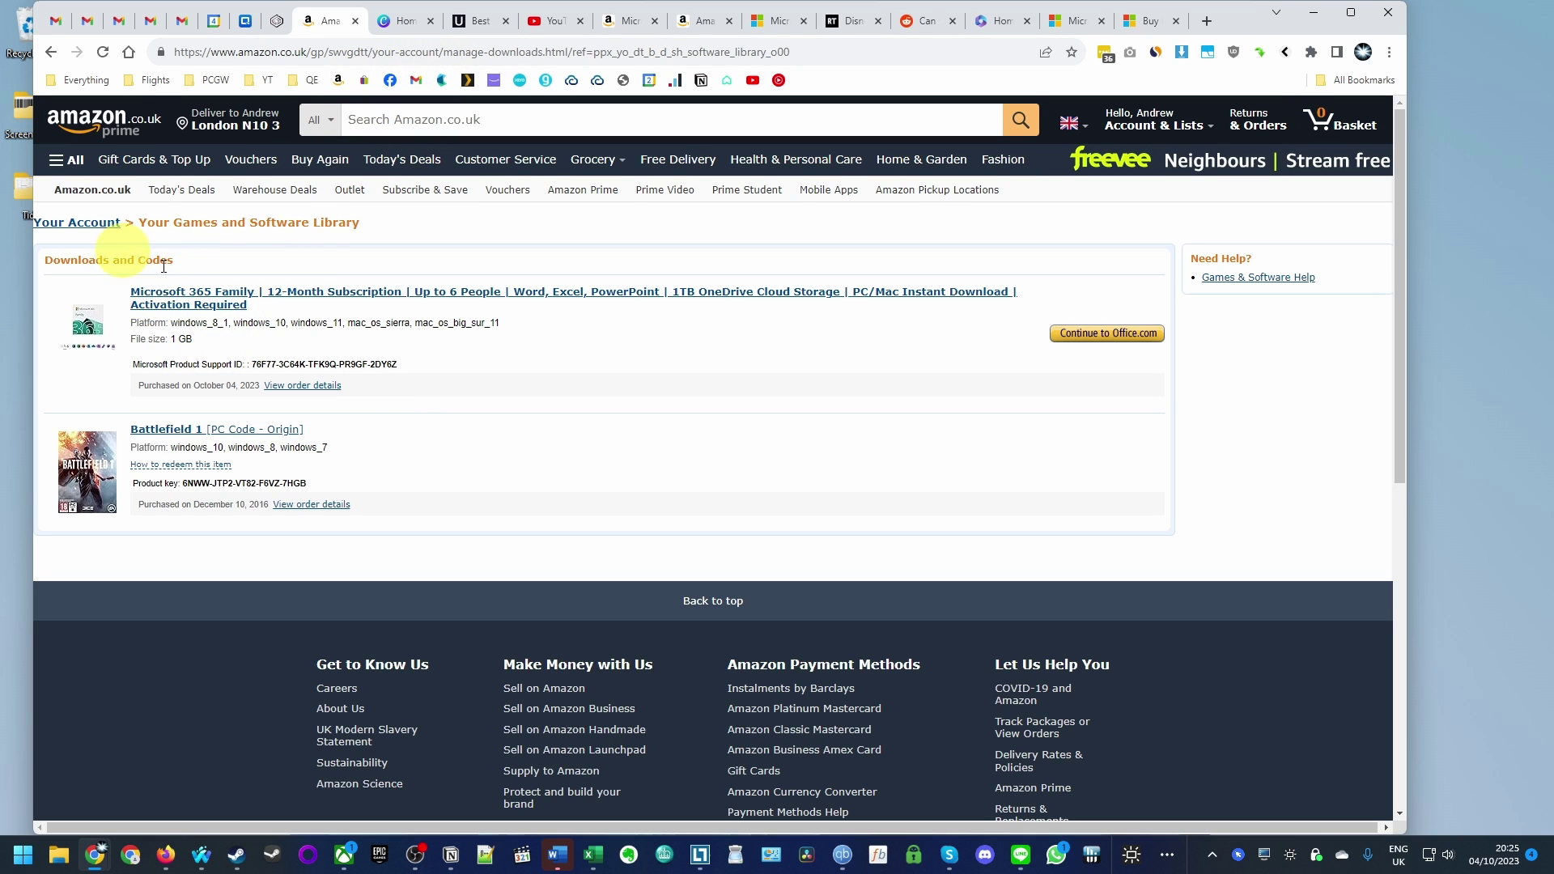
click(362, 52)
drag(362, 52, 571, 53)
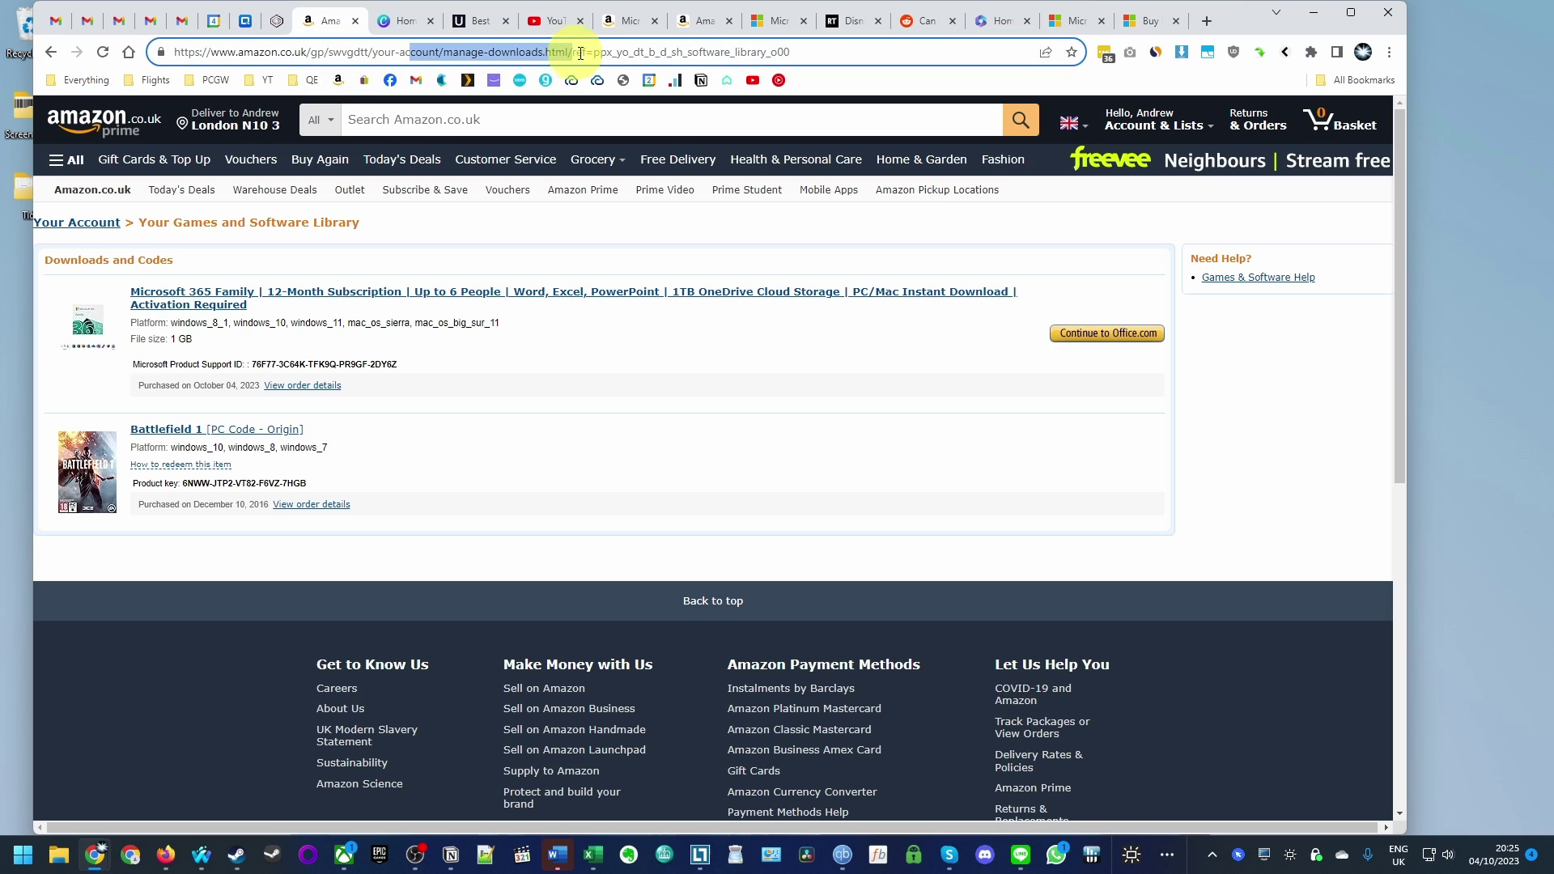
click(407, 380)
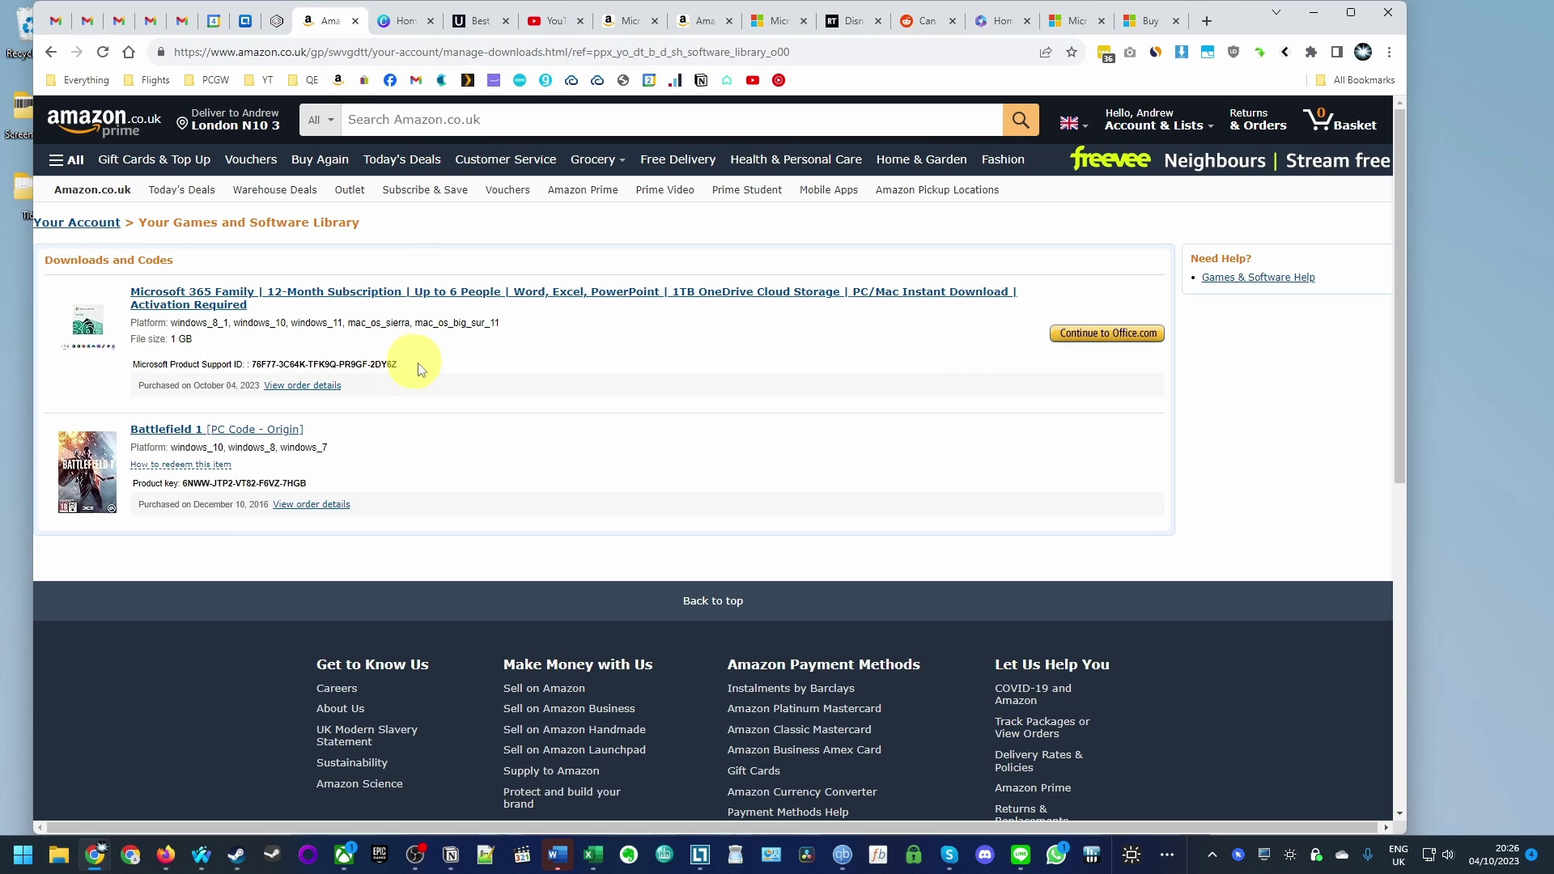
- Highlight the Microsoft product support ID and continue to Office.com setup
drag(397, 364, 304, 364)
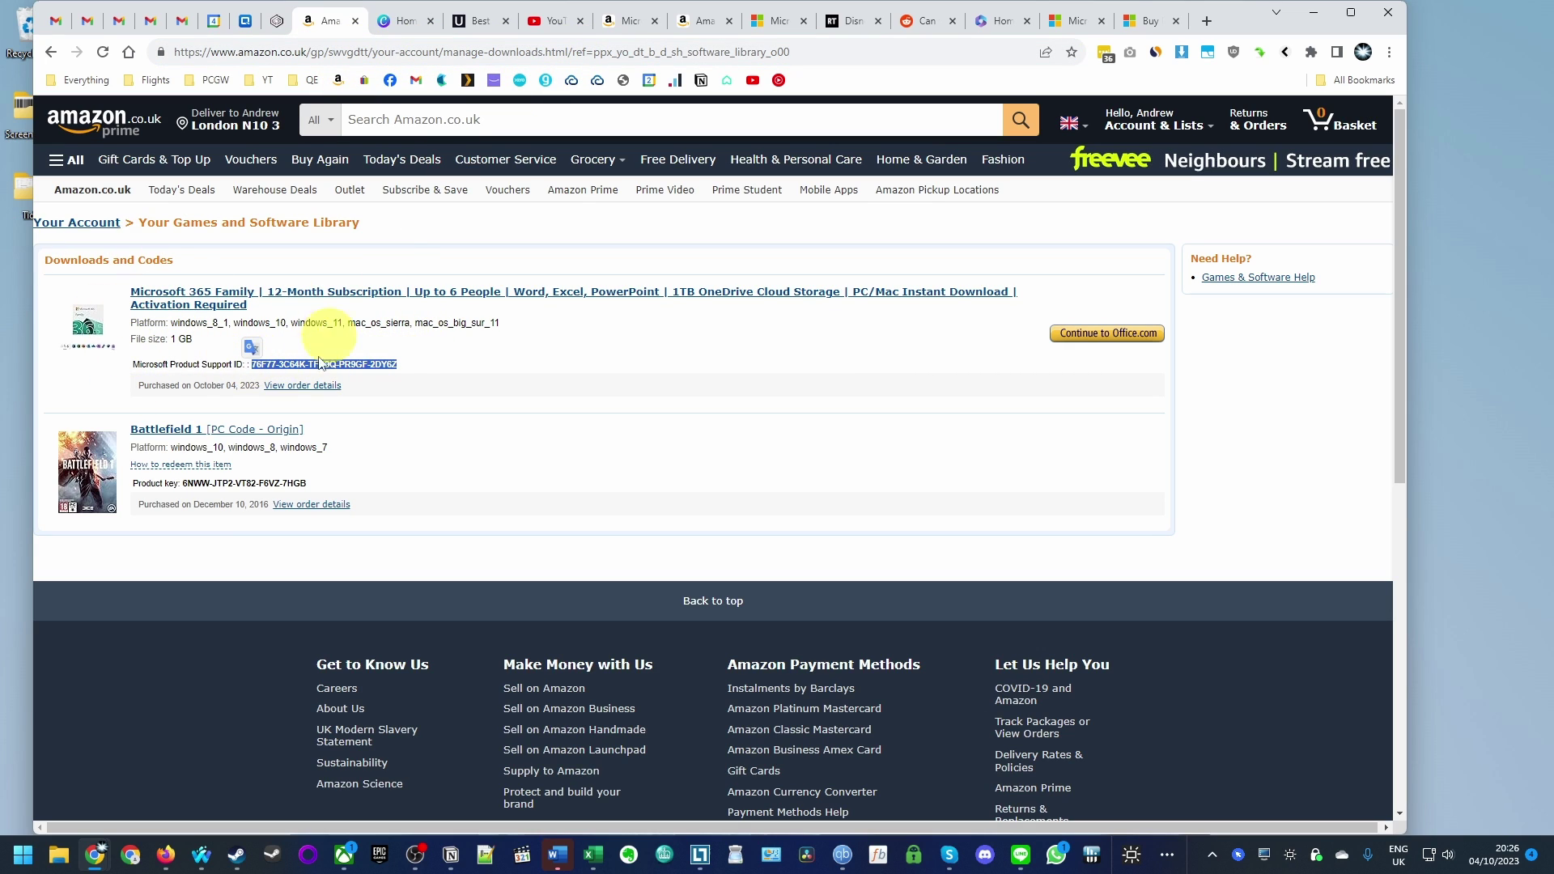
click(224, 364)
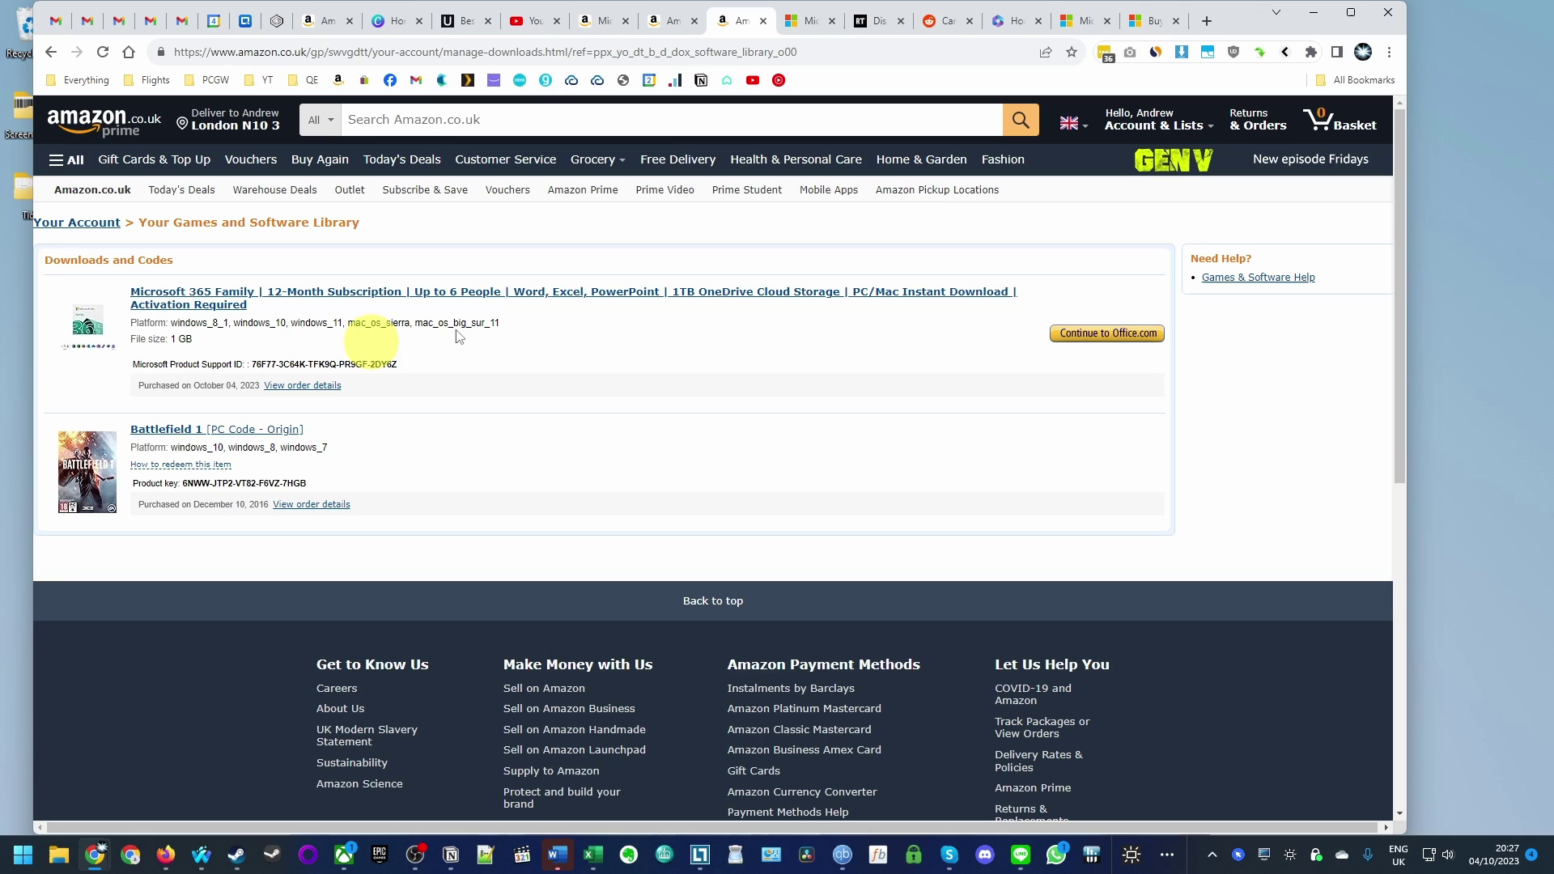
click(1087, 338)
click(227, 52)
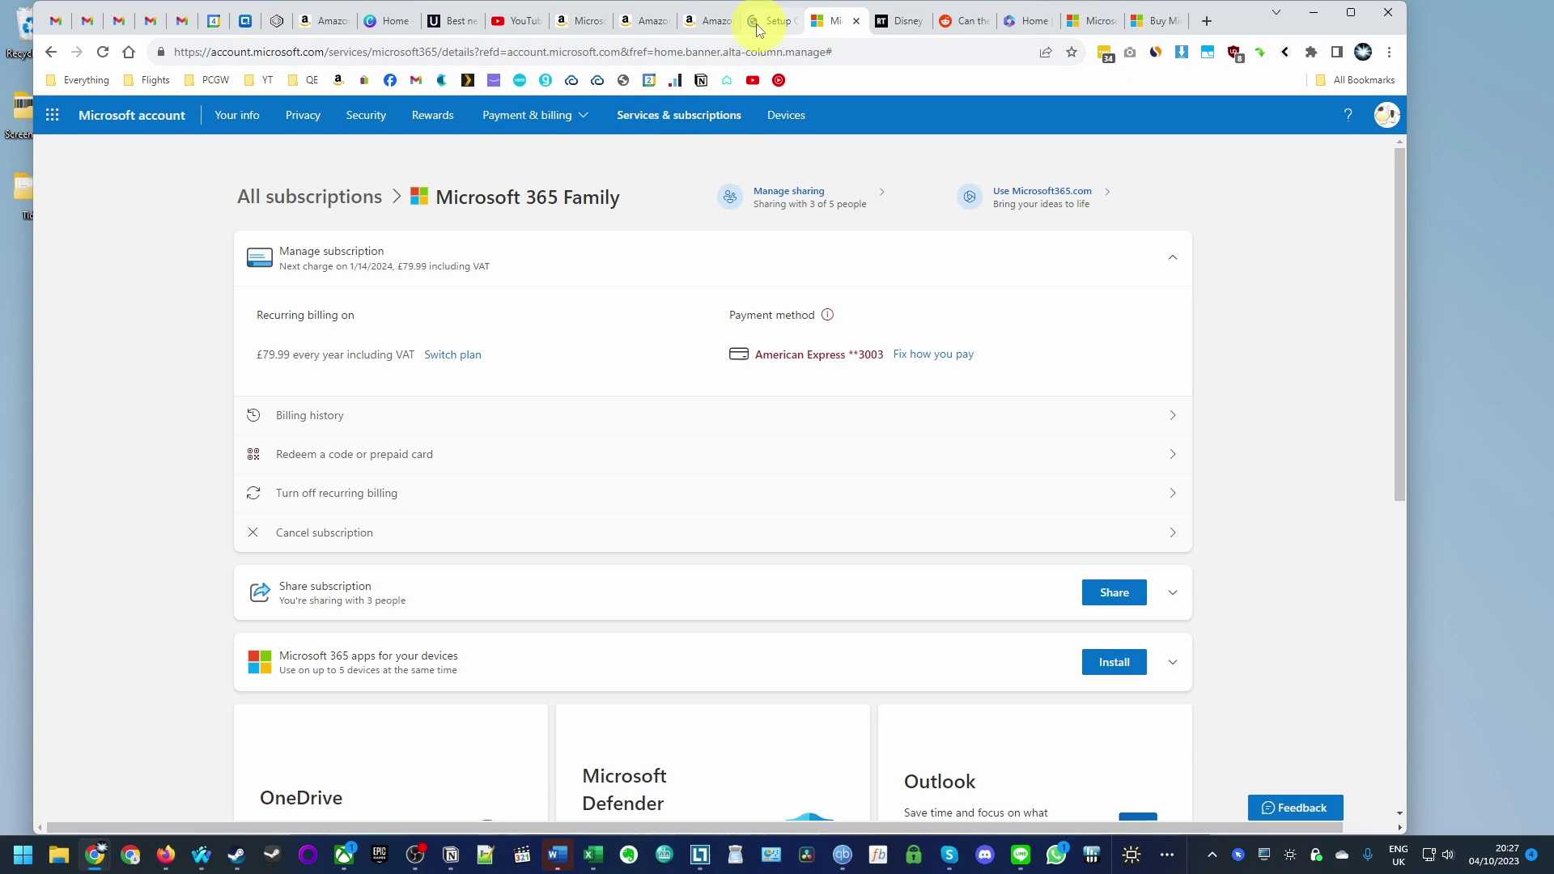
- Sign in with the Microsoft account on the Office setup page
click(765, 21)
click(556, 216)
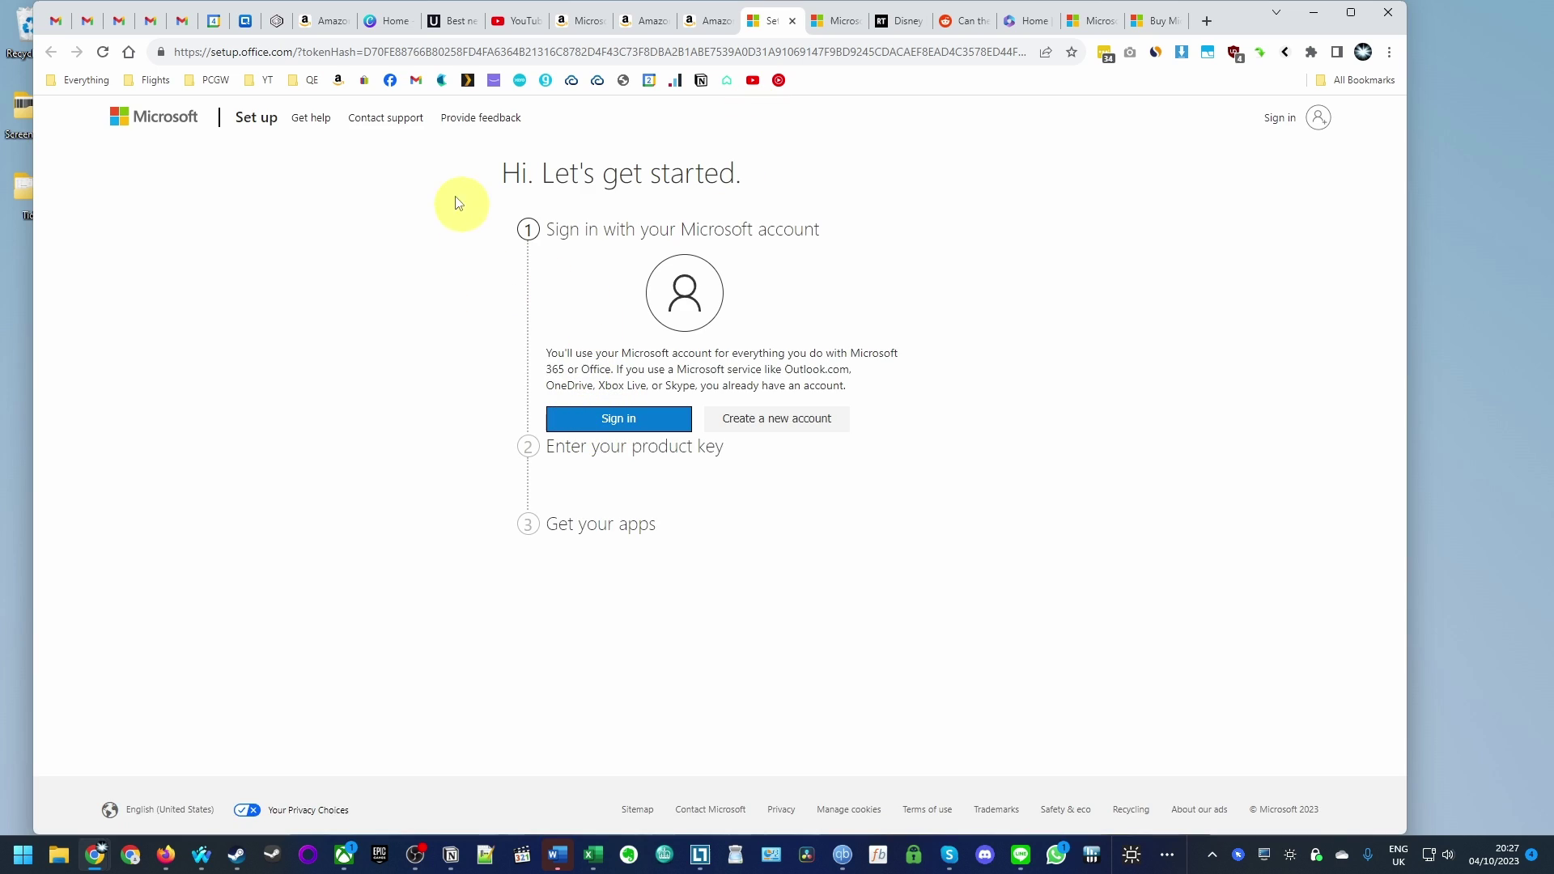
drag(523, 228, 862, 303)
click(551, 443)
click(595, 418)
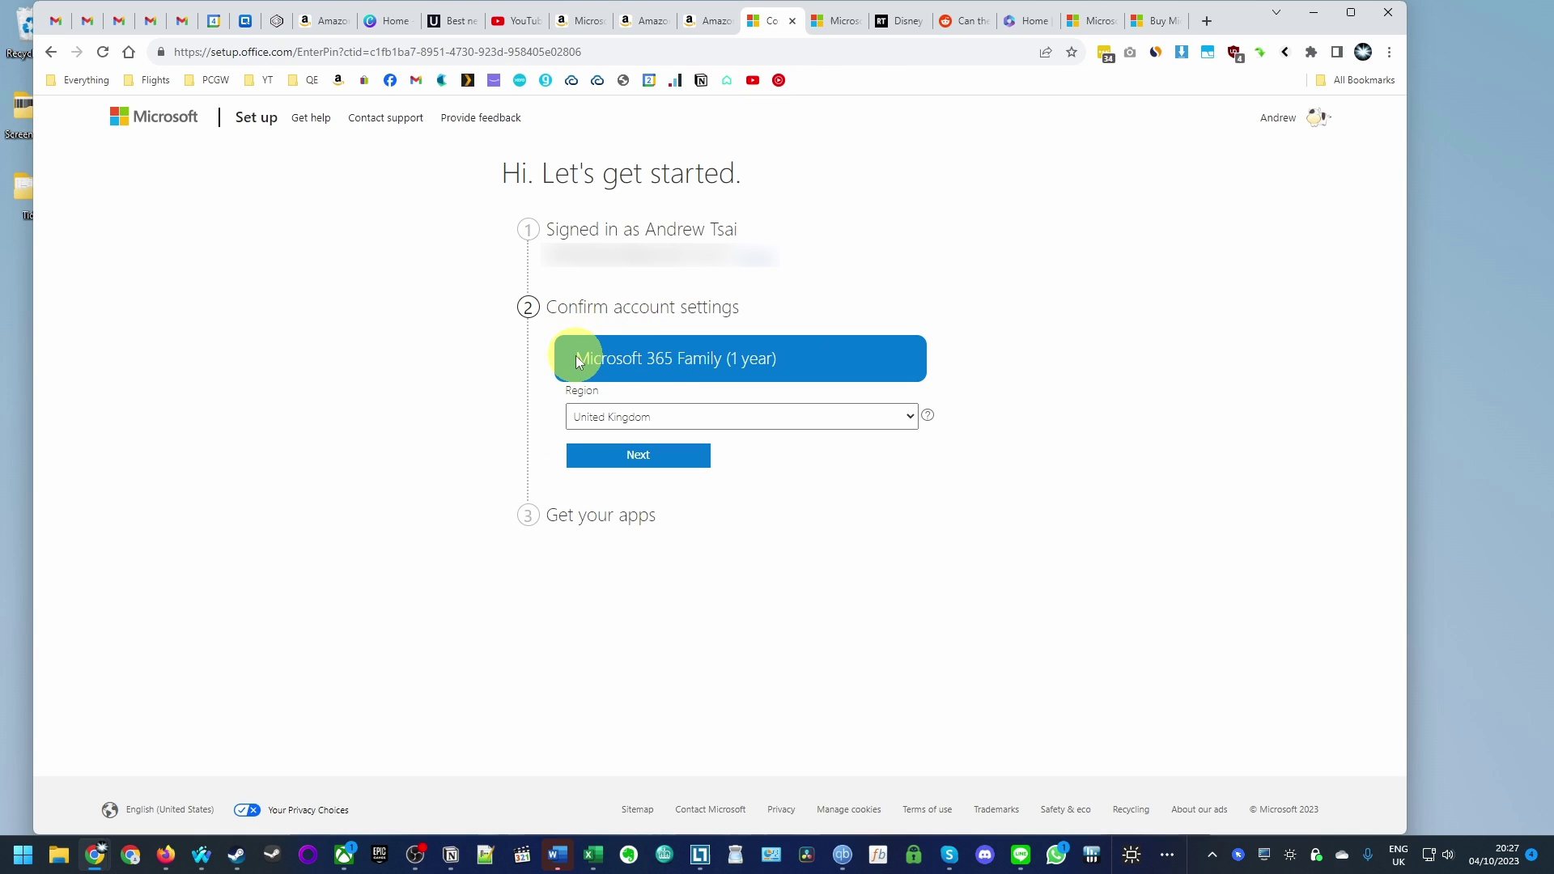
- Accept the Microsoft 365 Family (1 year) plan with United Kingdom region and confirm the key
drag(580, 358, 801, 359)
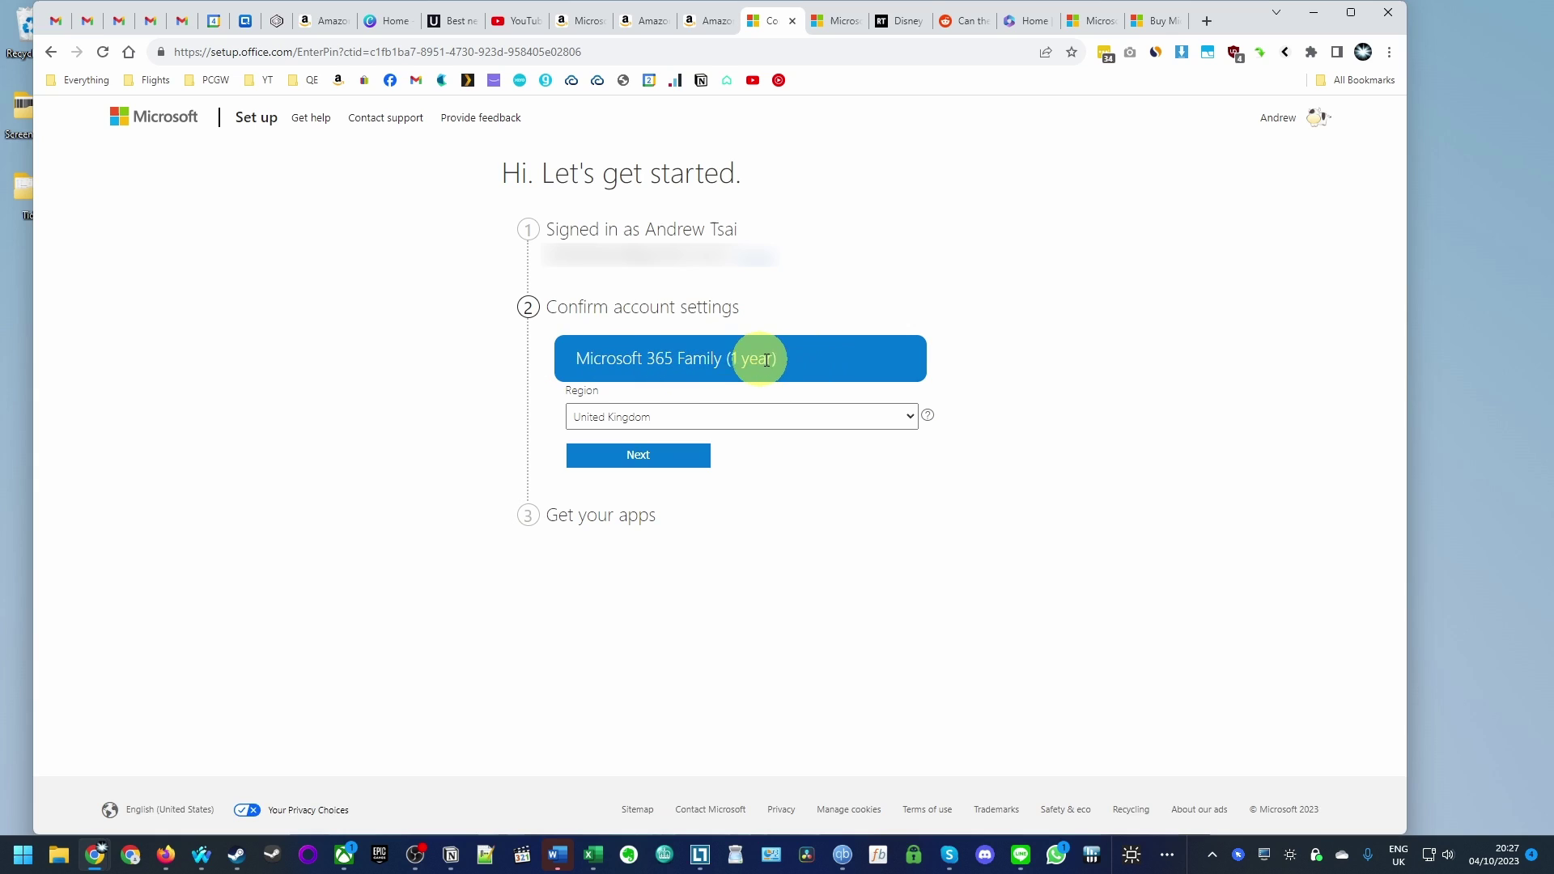
click(619, 458)
drag(546, 306, 790, 337)
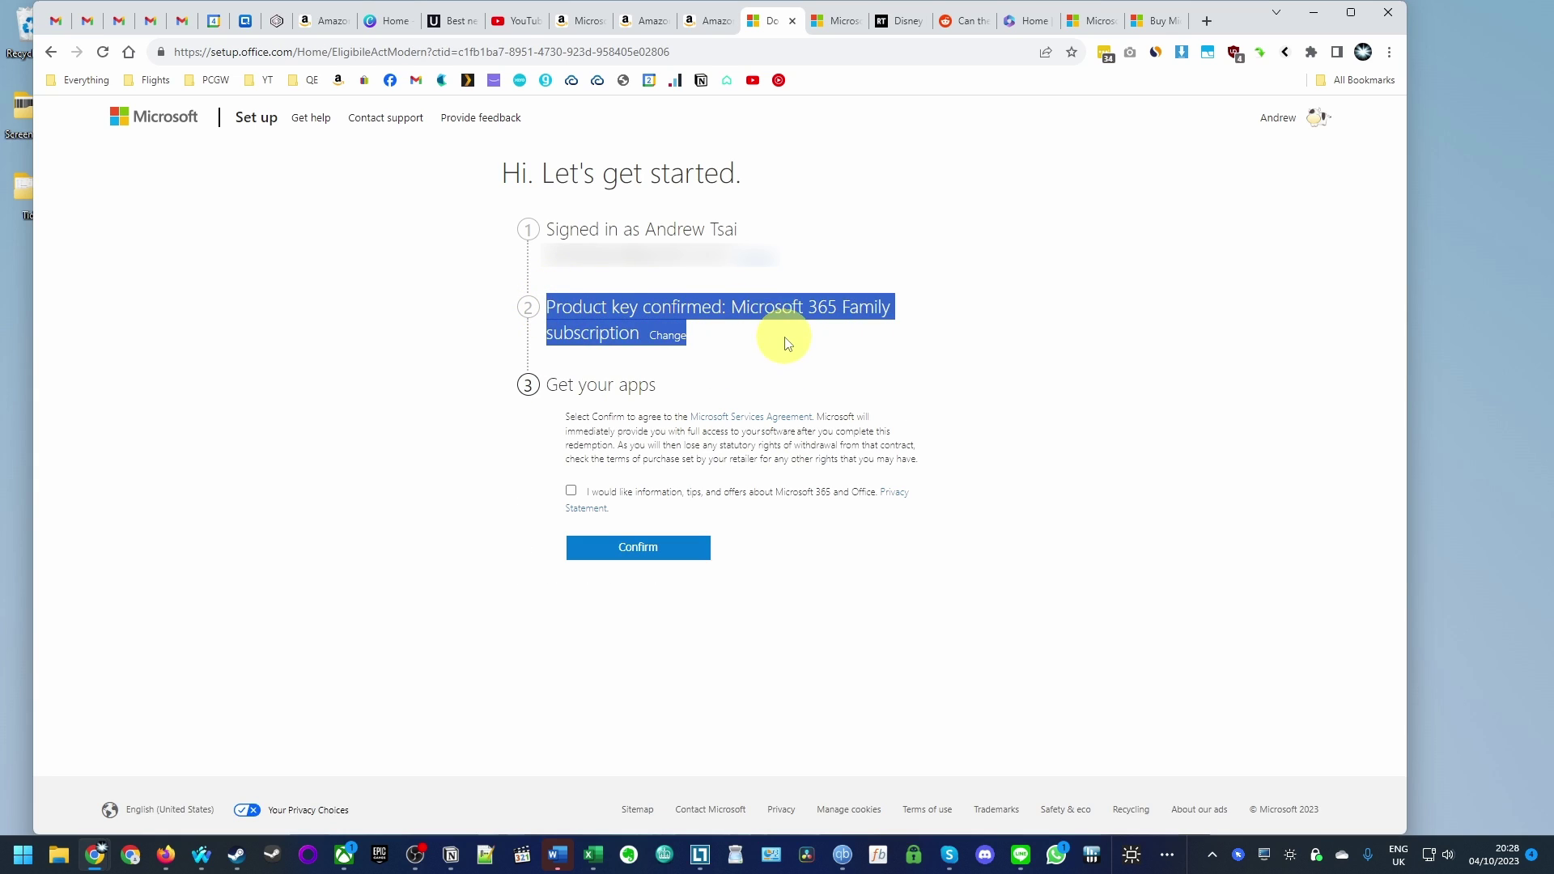
click(726, 307)
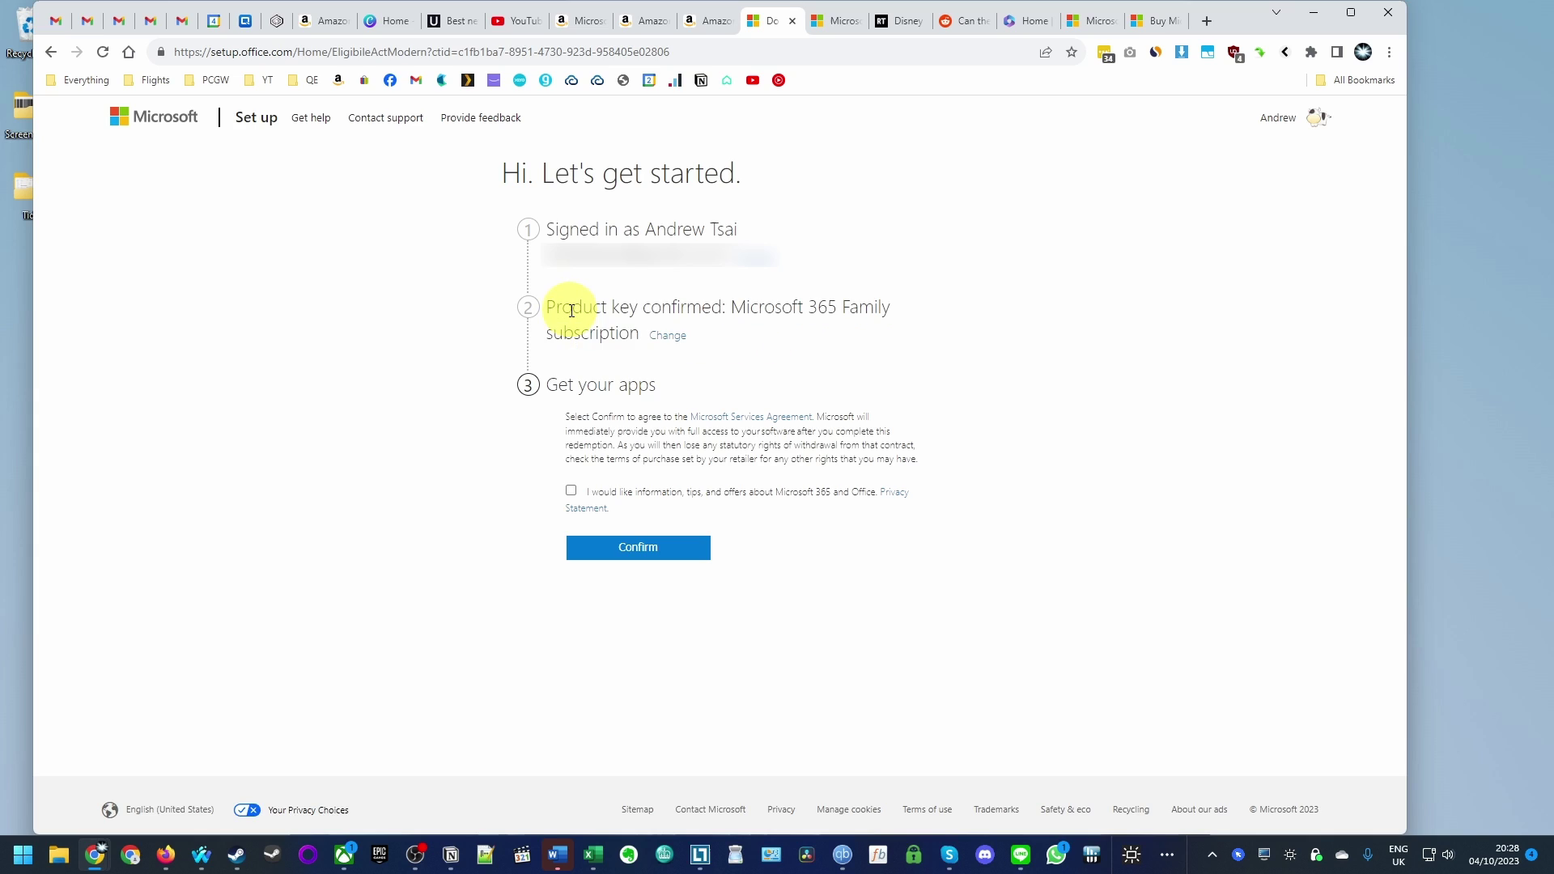
click(627, 549)
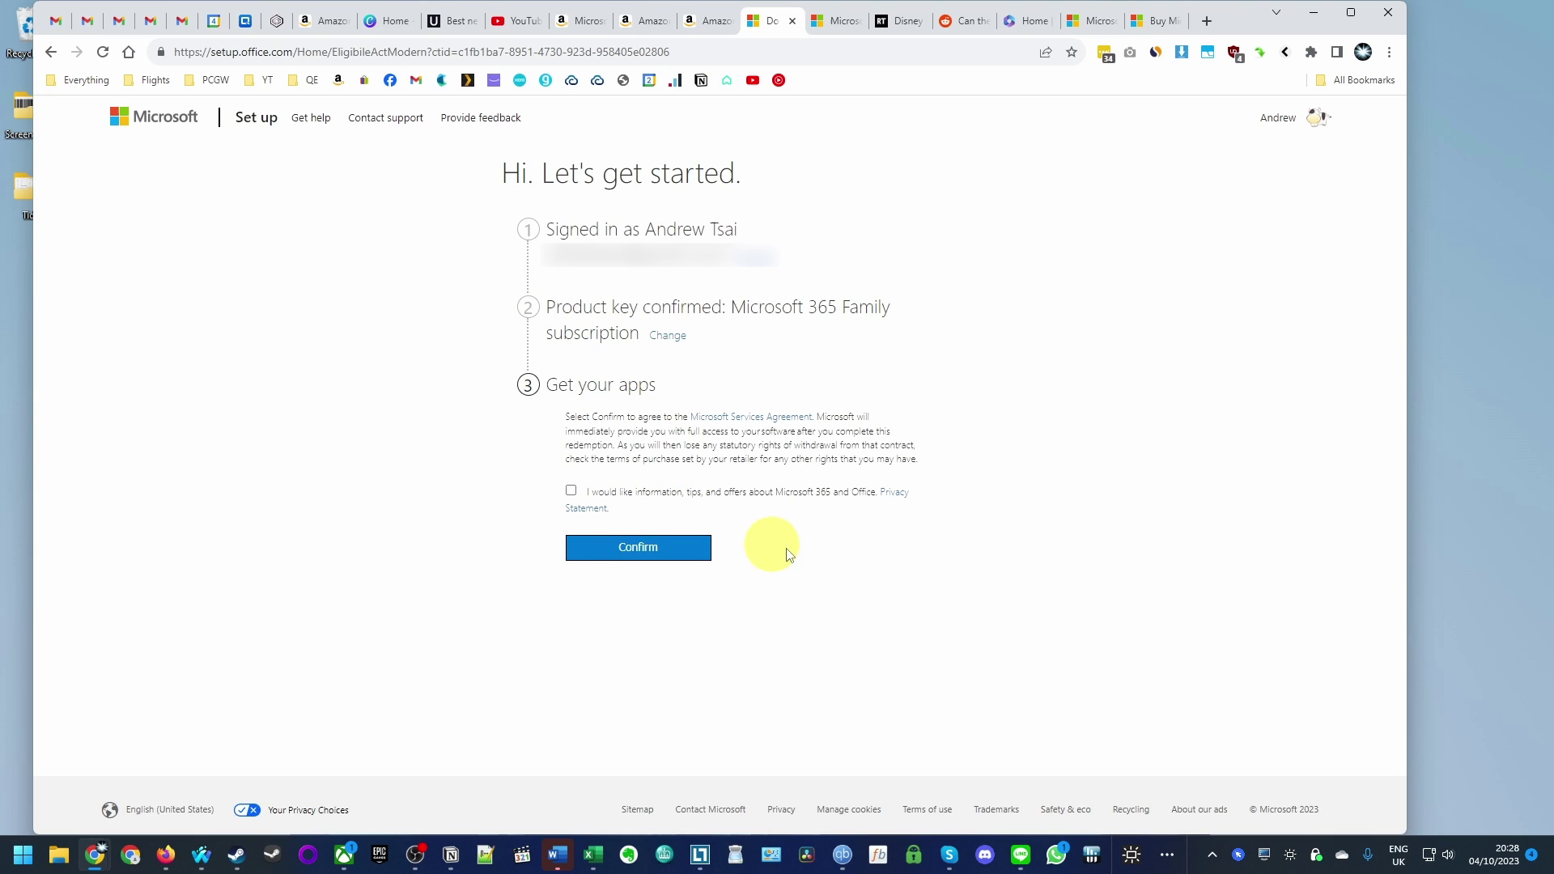
- Review the Get your apps step and the Microsoft 365 renewed success heading
drag(547, 384, 760, 393)
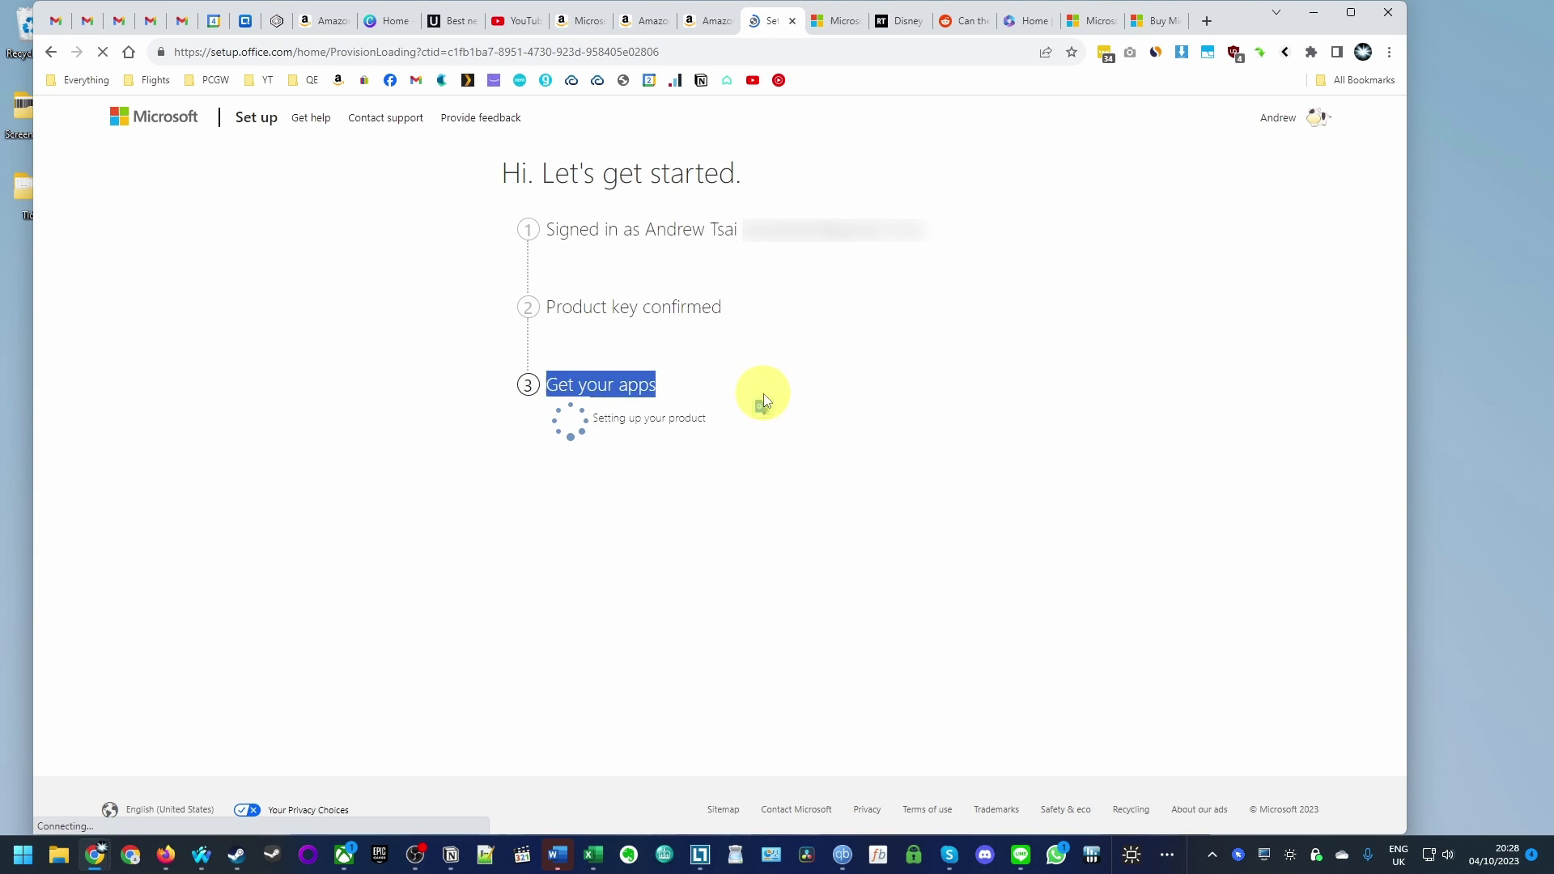
click(617, 409)
mouse_move(278, 213)
mouse_down()
mouse_move(471, 209)
mouse_move(568, 243)
mouse_move(341, 204)
mouse_up()
click(608, 237)
click(340, 204)
scroll(467, 423, down, 3)
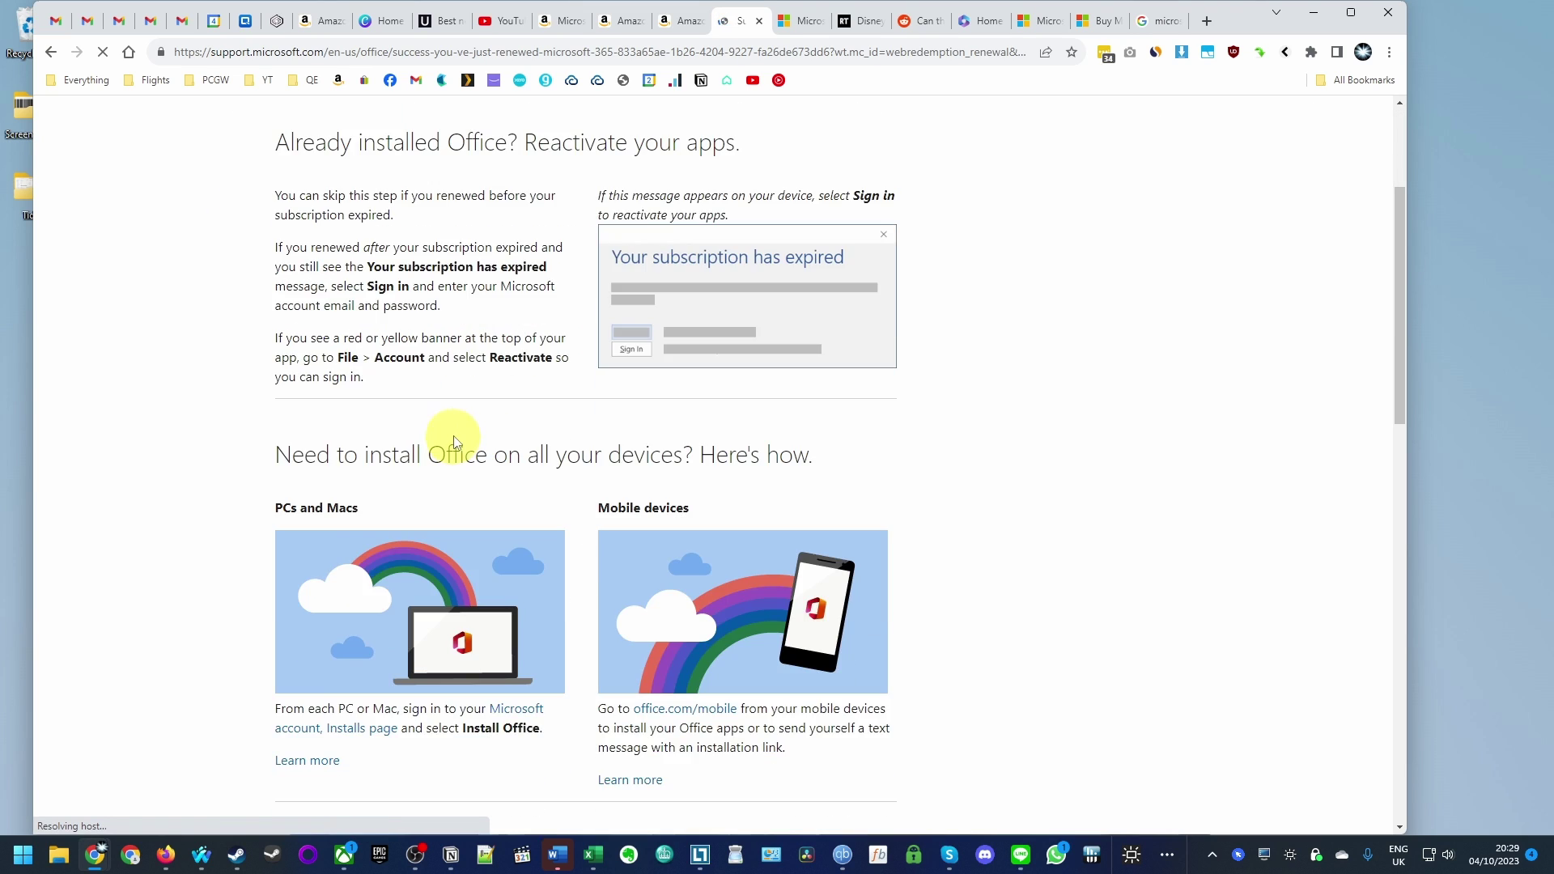
scroll(466, 423, up, 3)
- Reload the Family subscription, confirm the 1/14/2025 next charge, then return to Amazon
click(799, 21)
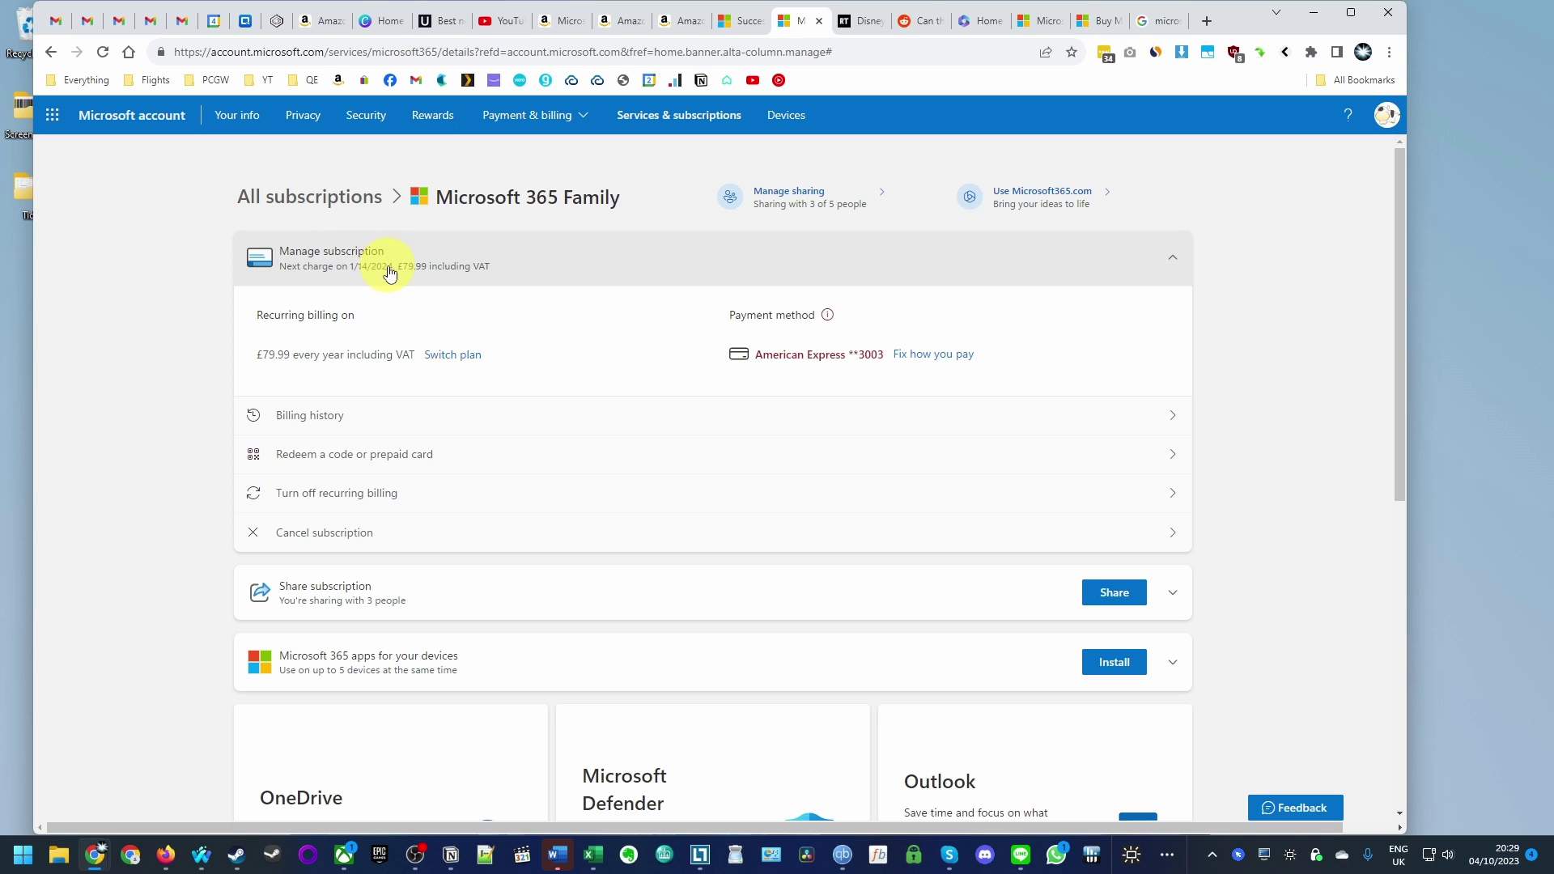
click(104, 53)
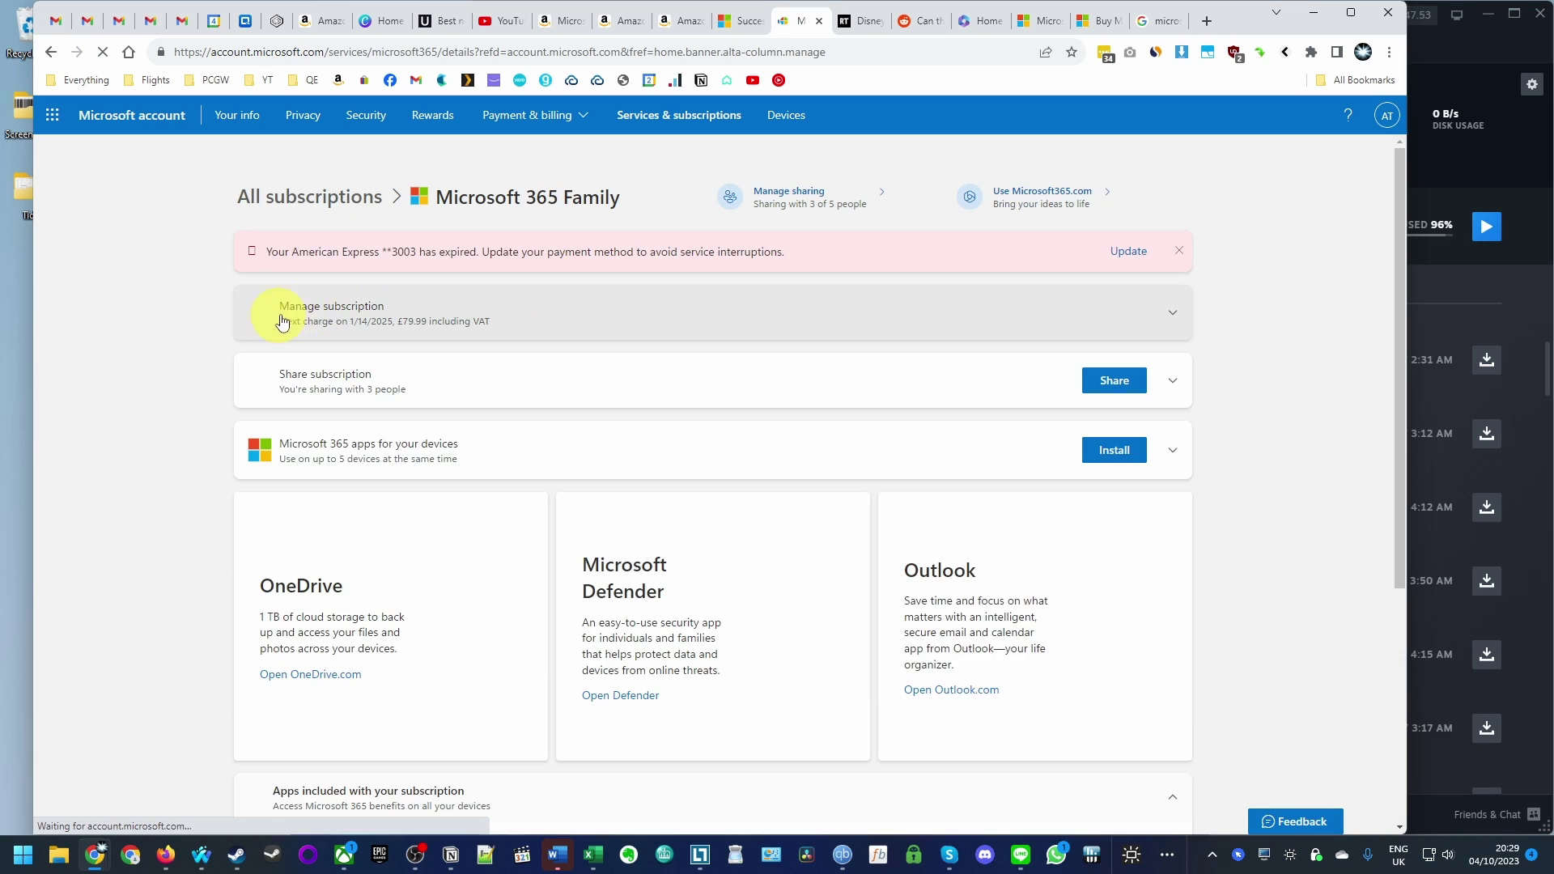
click(282, 318)
click(392, 328)
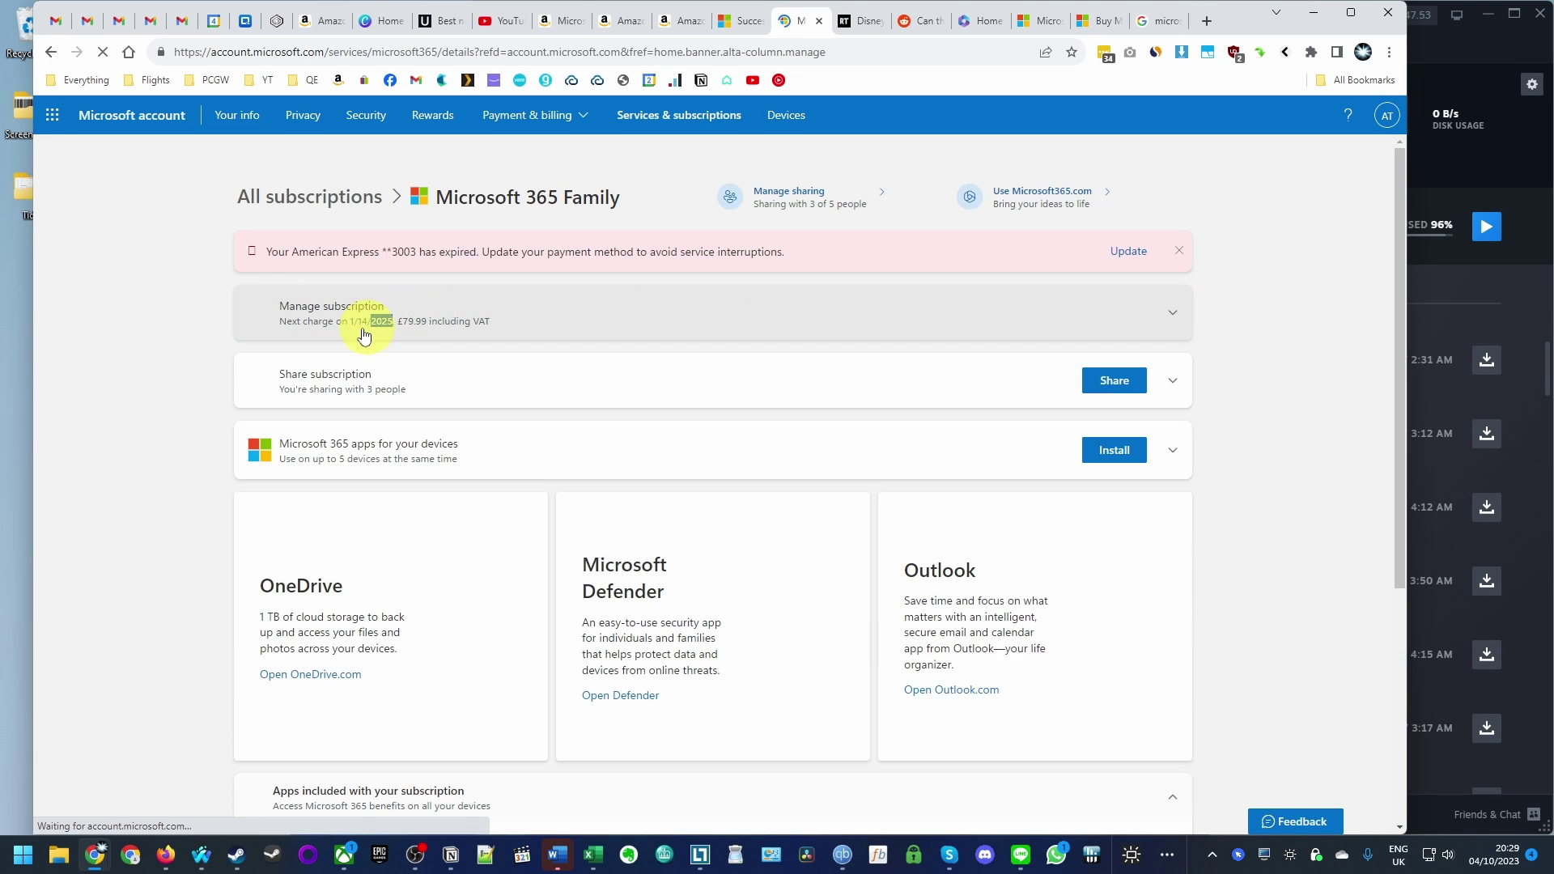
click(404, 326)
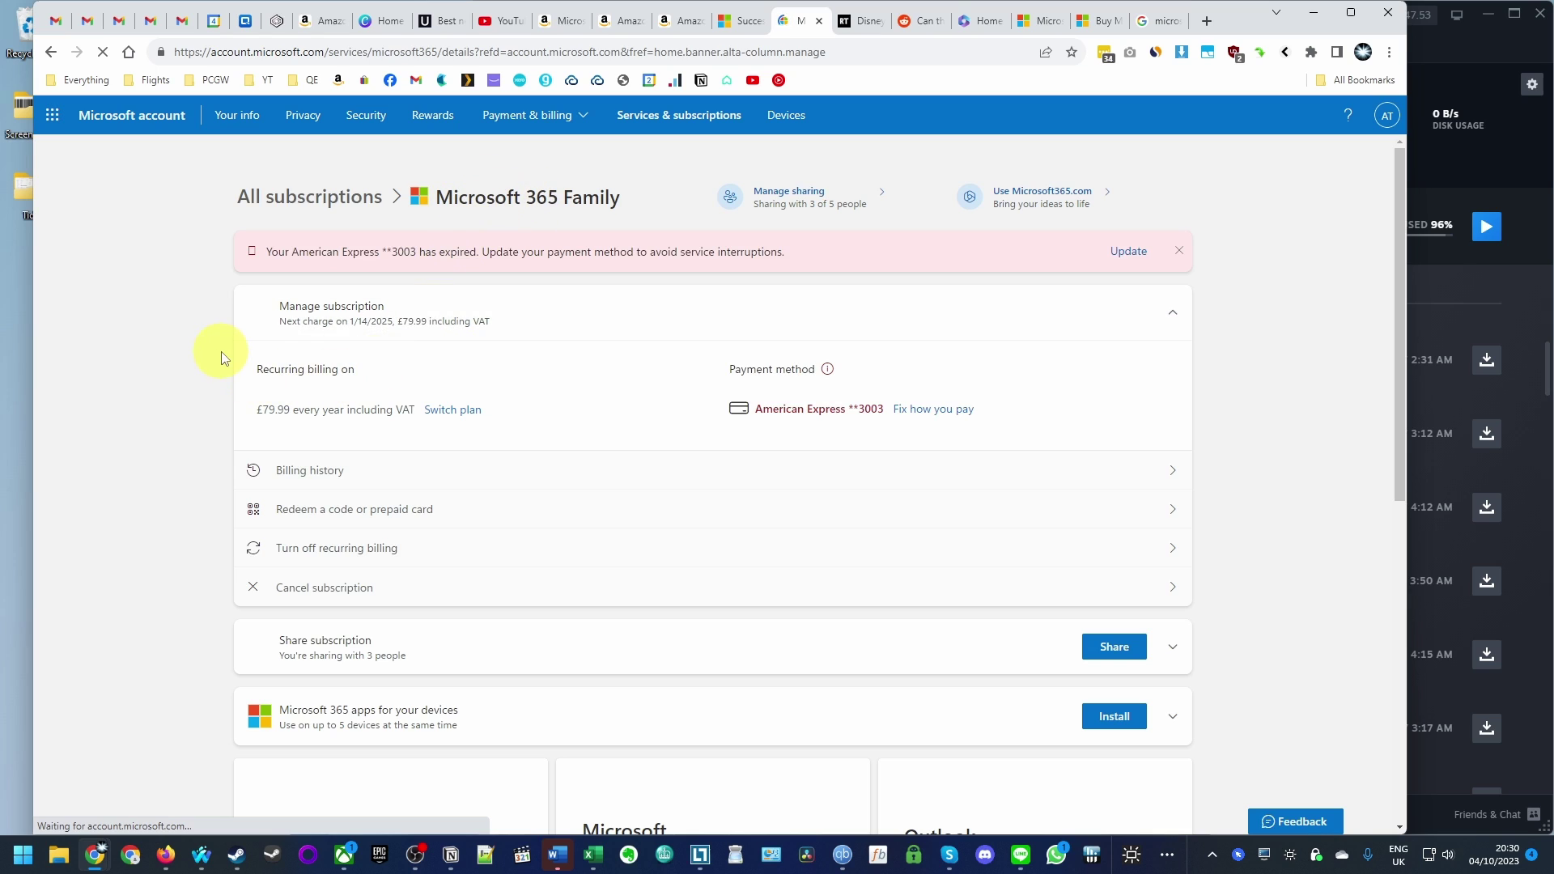
key(ctrl+shift+Tab)
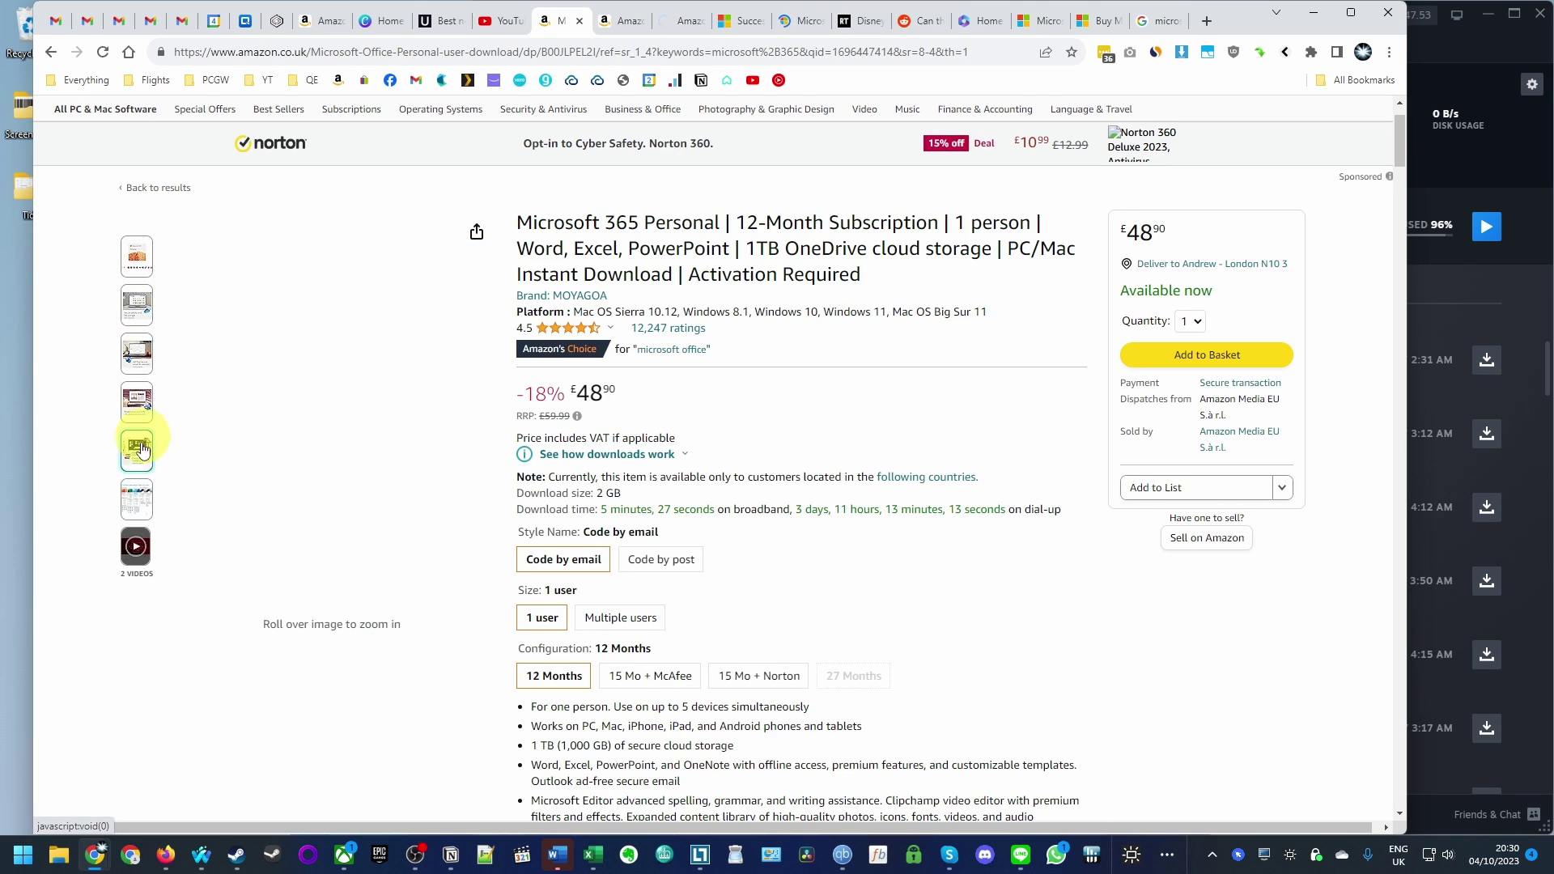
scroll(546, 485, down, 2)
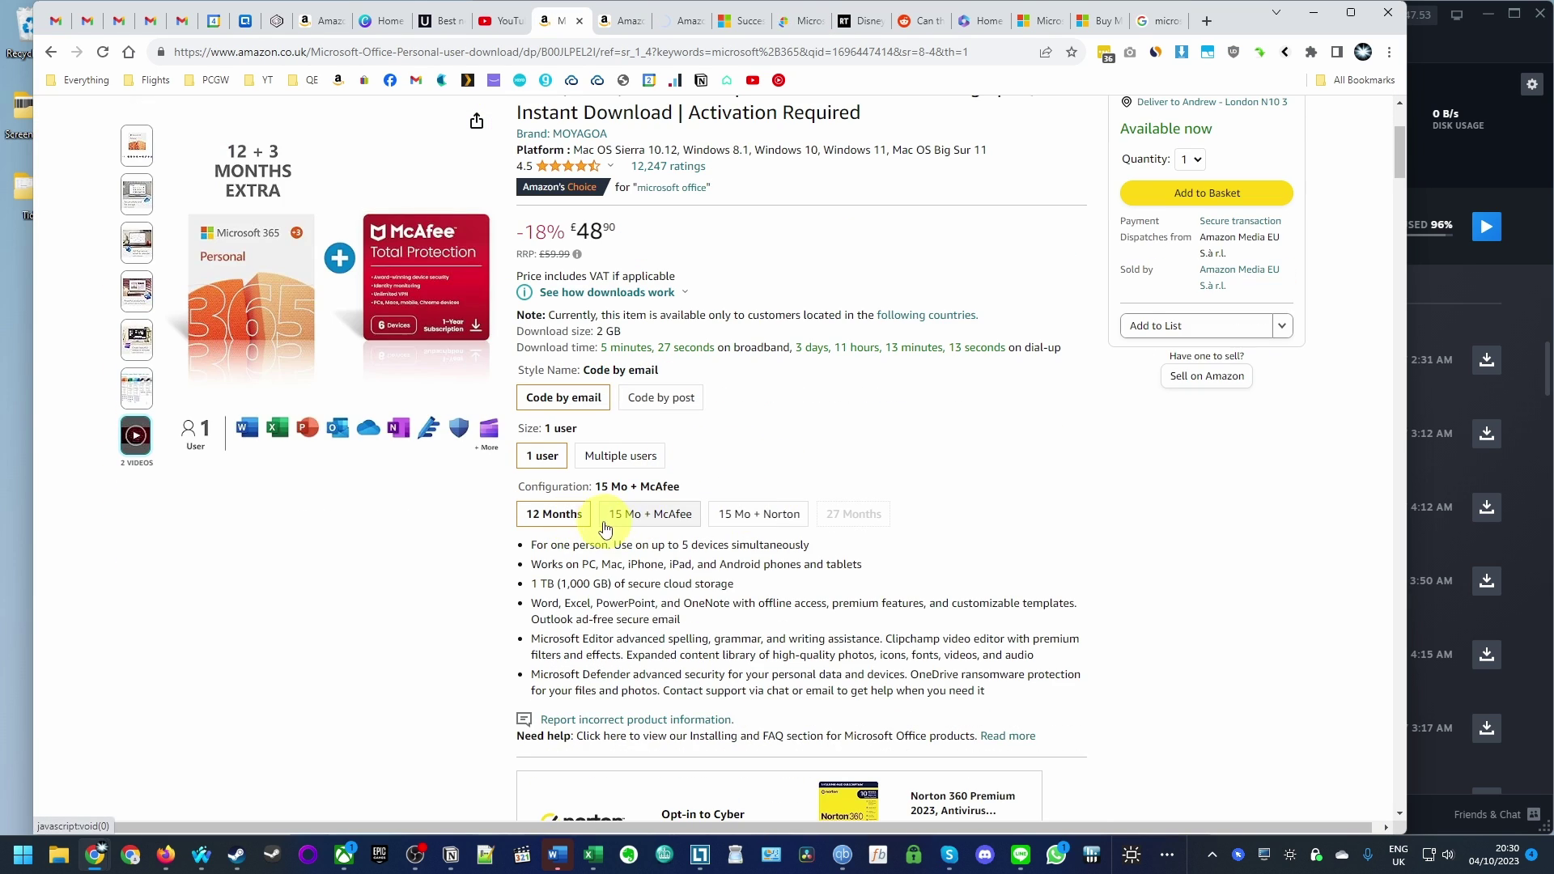
scroll(801, 522, down, 8)
scroll(826, 523, down, 4)
scroll(835, 522, up, 15)
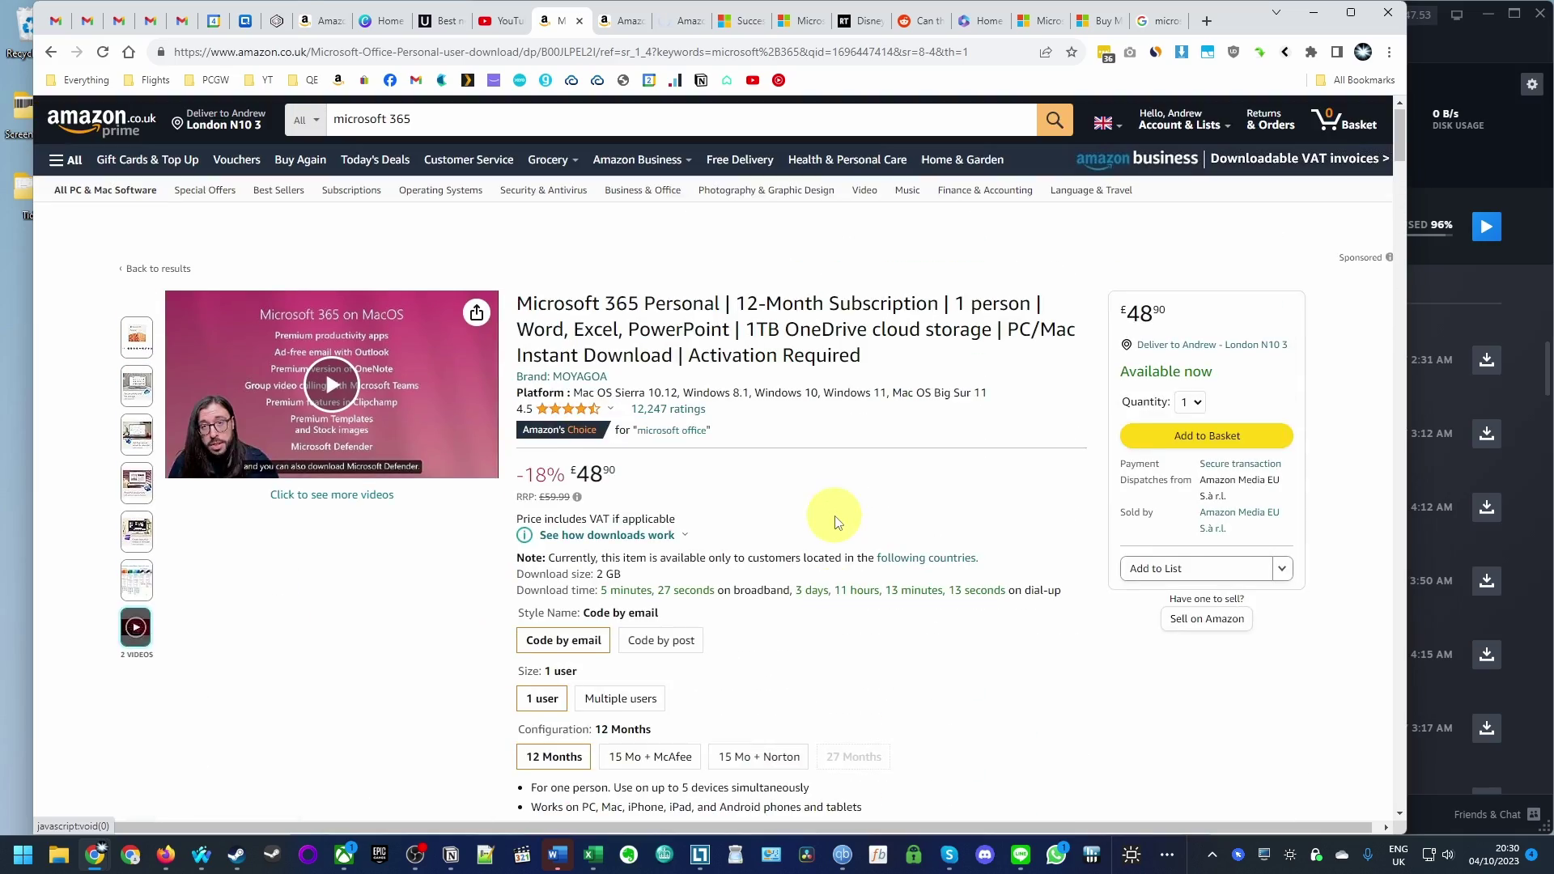